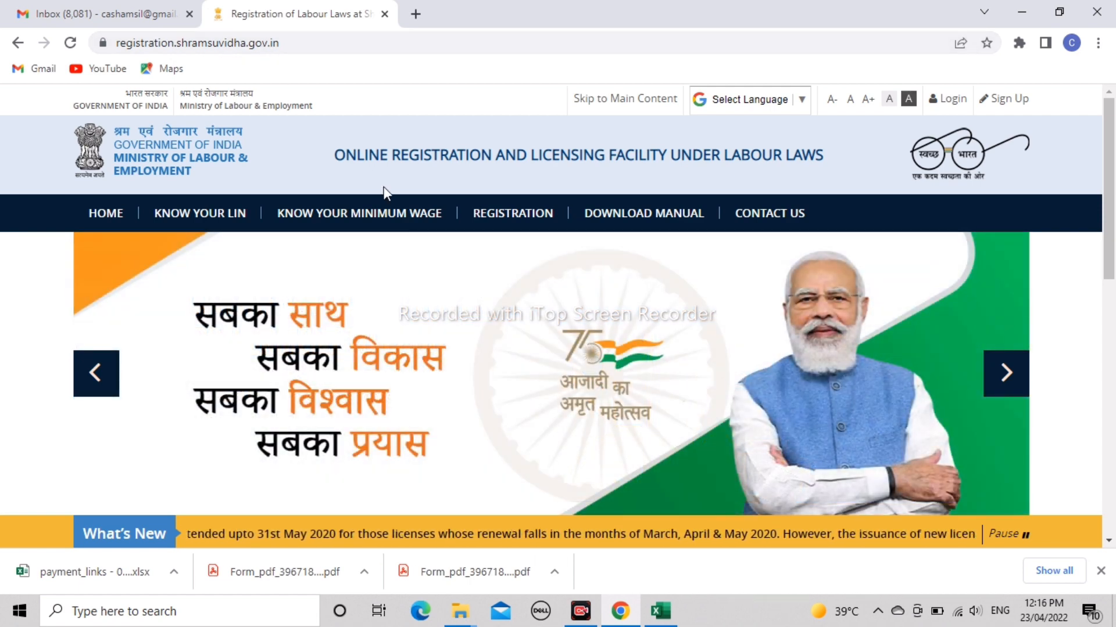
- Show the REGISTRATION dropdown listing Registration Under EPF-ESI on the Shram Suvidha home page
mouse_move(512, 213)
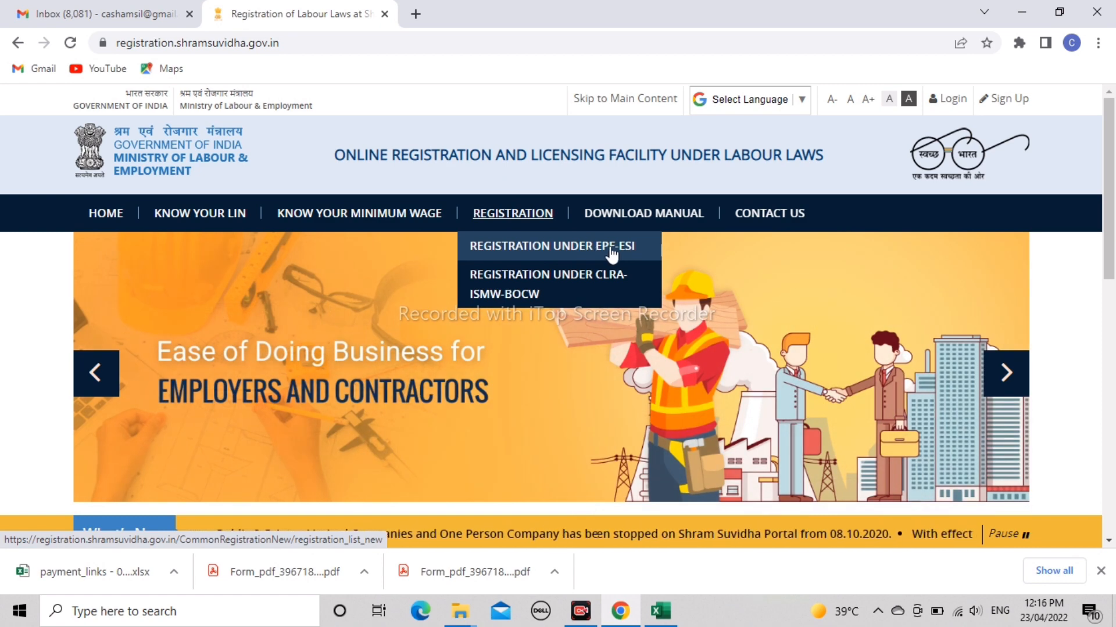
- Go to Registration Under EPF-ESI and get to the portal login page
left_click(611, 253)
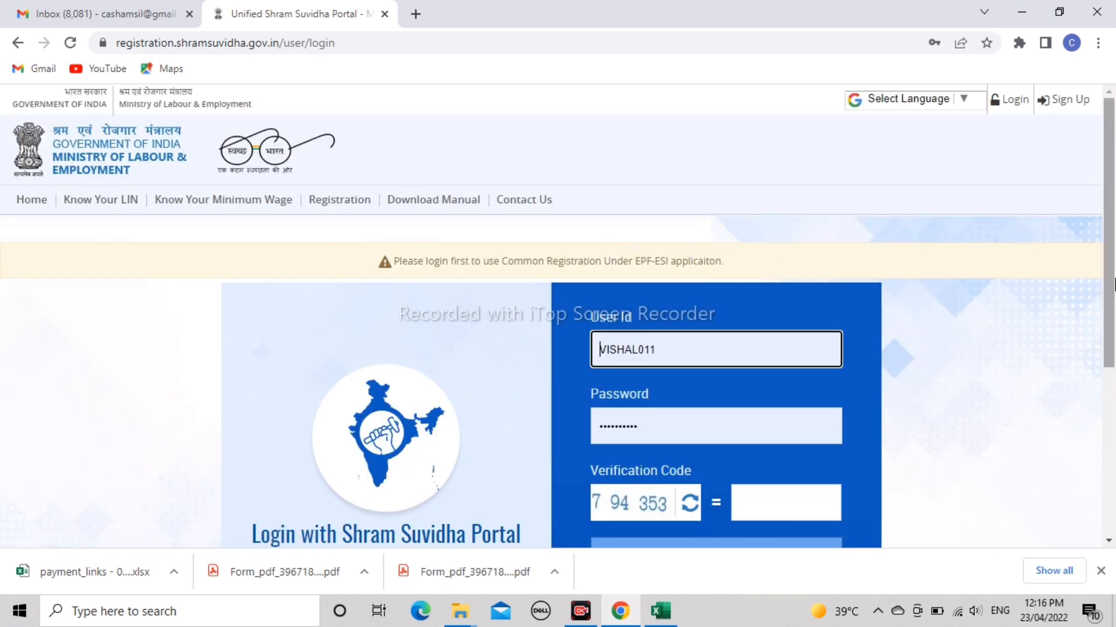
left_click_drag(1114, 285, 1114, 356)
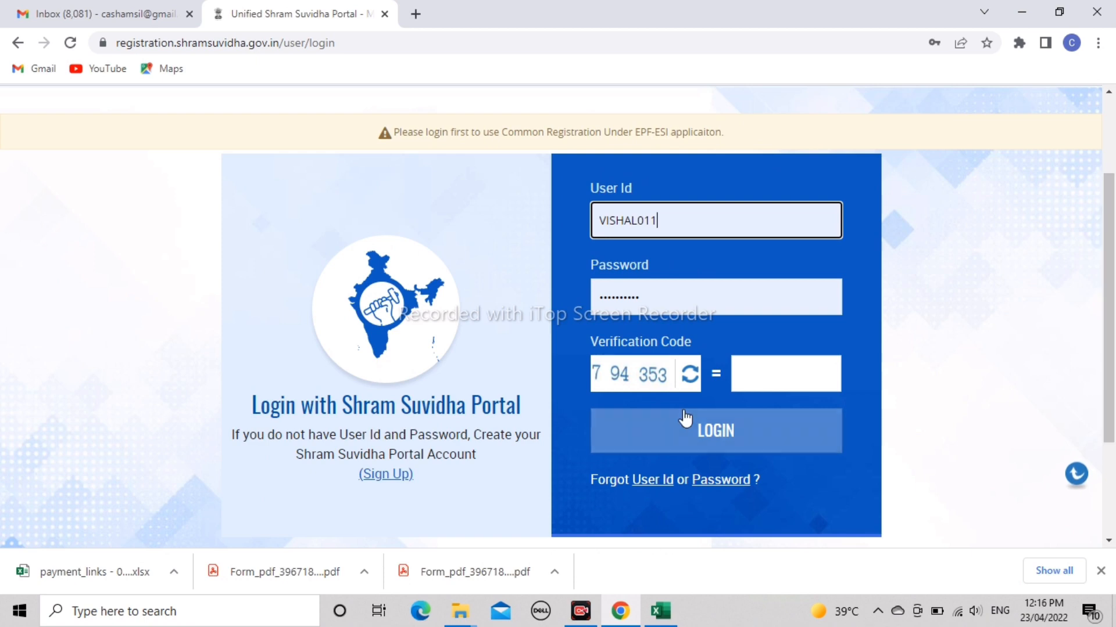
left_click(389, 479)
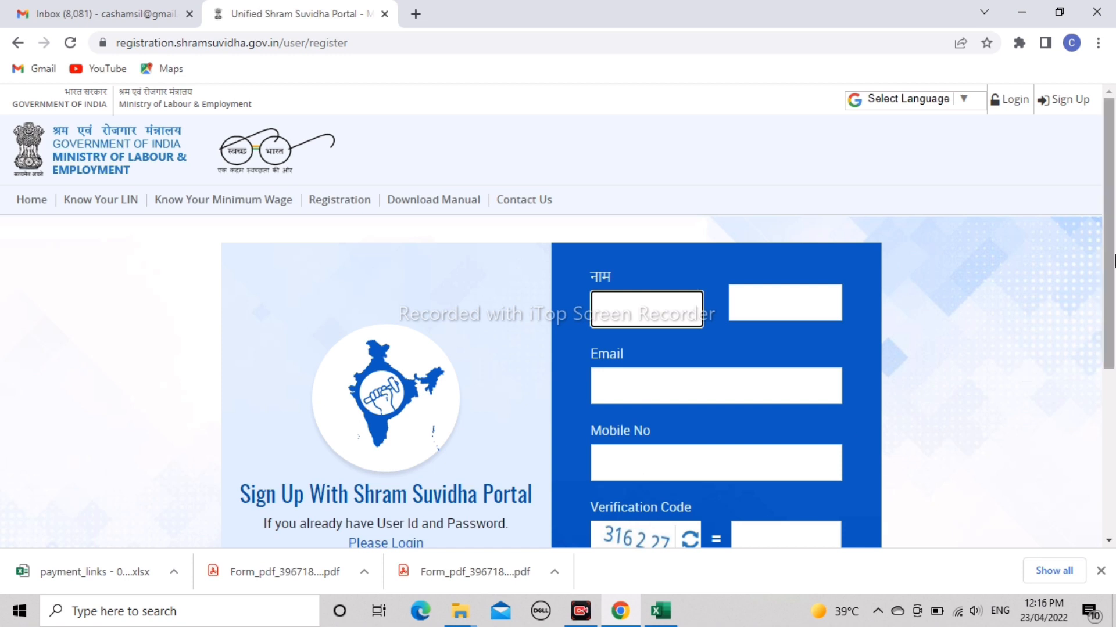
left_click_drag(1113, 260, 1114, 330)
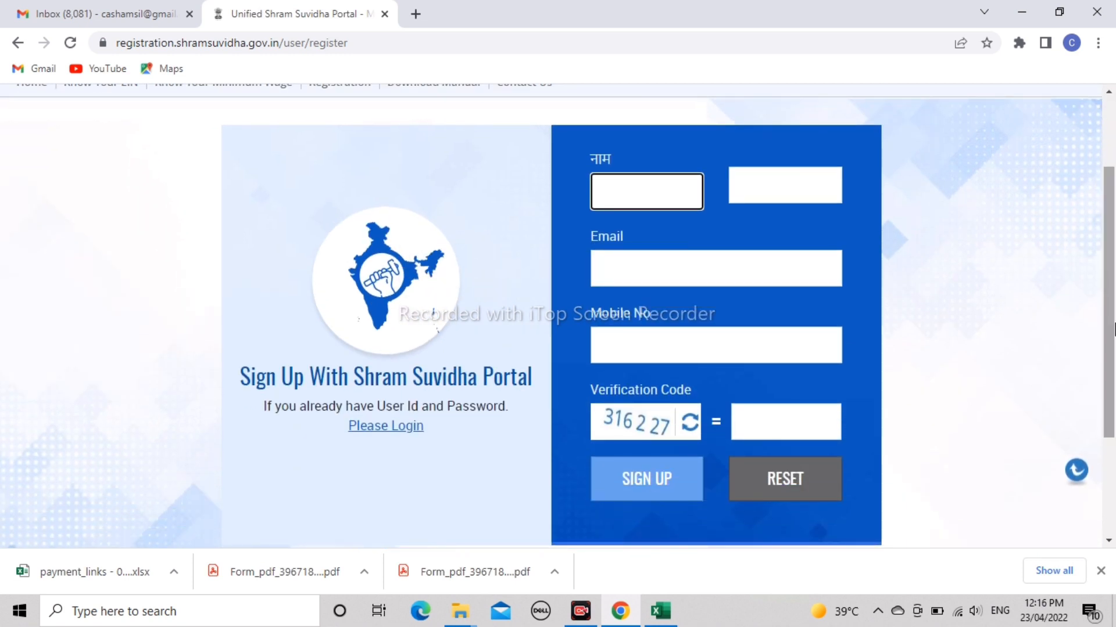
left_click(394, 430)
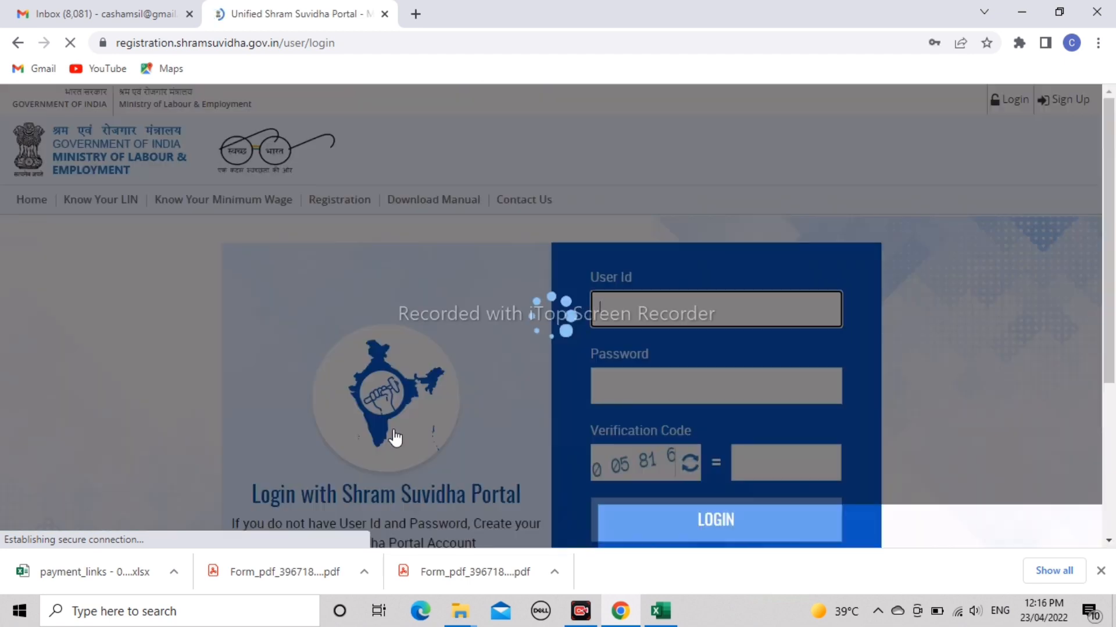
- Enter the verification code and log in to the establishment account
scroll(1113, 150, "down", 3)
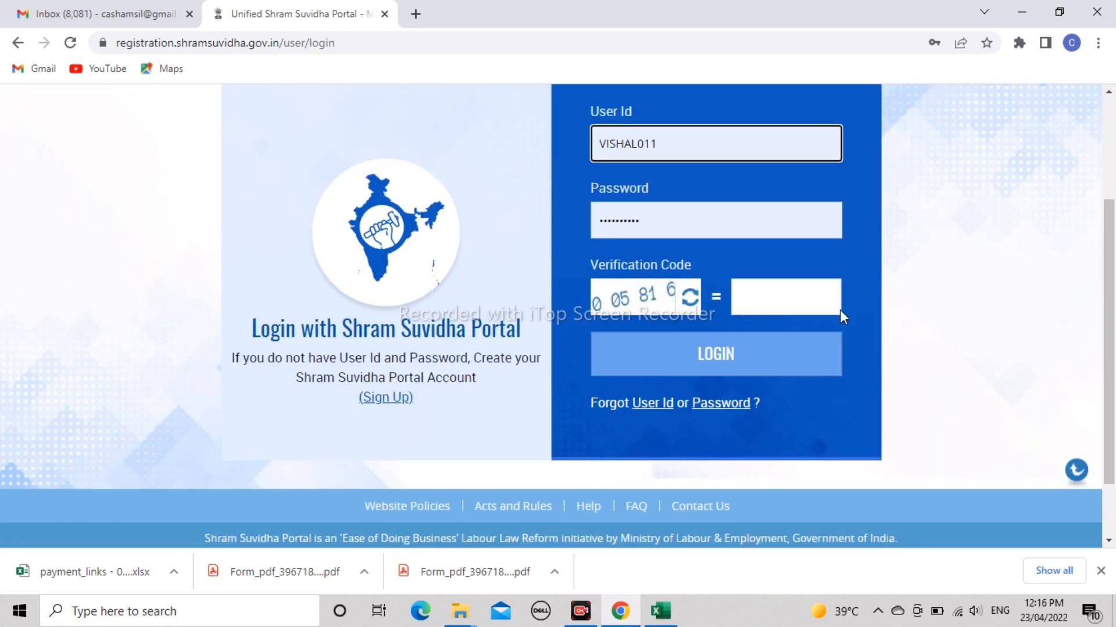
left_click(774, 307)
type("00")
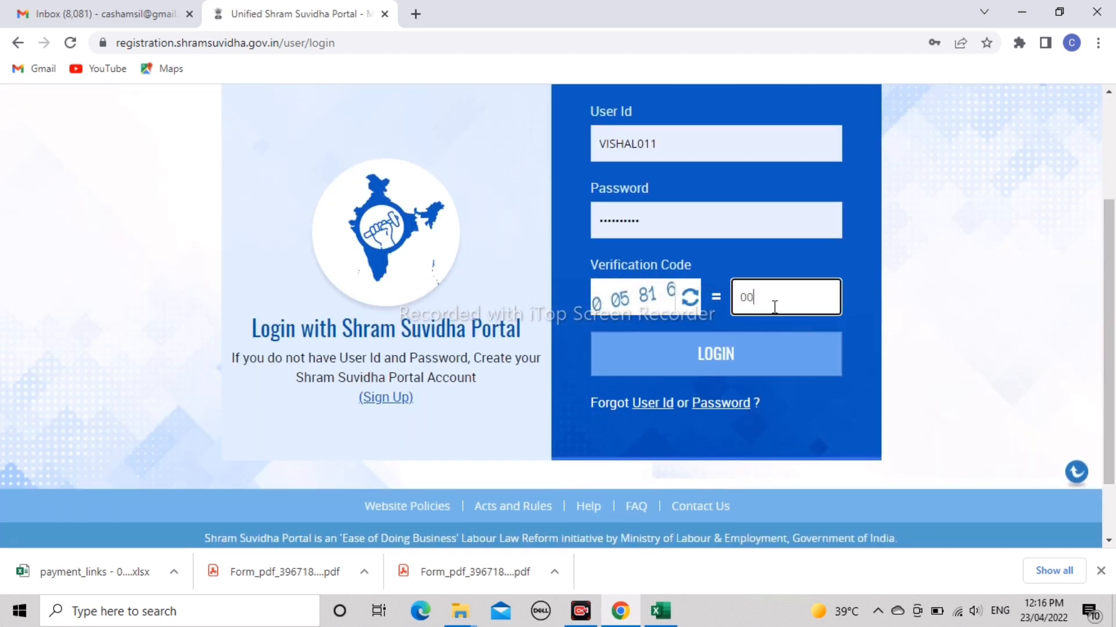
type("5816")
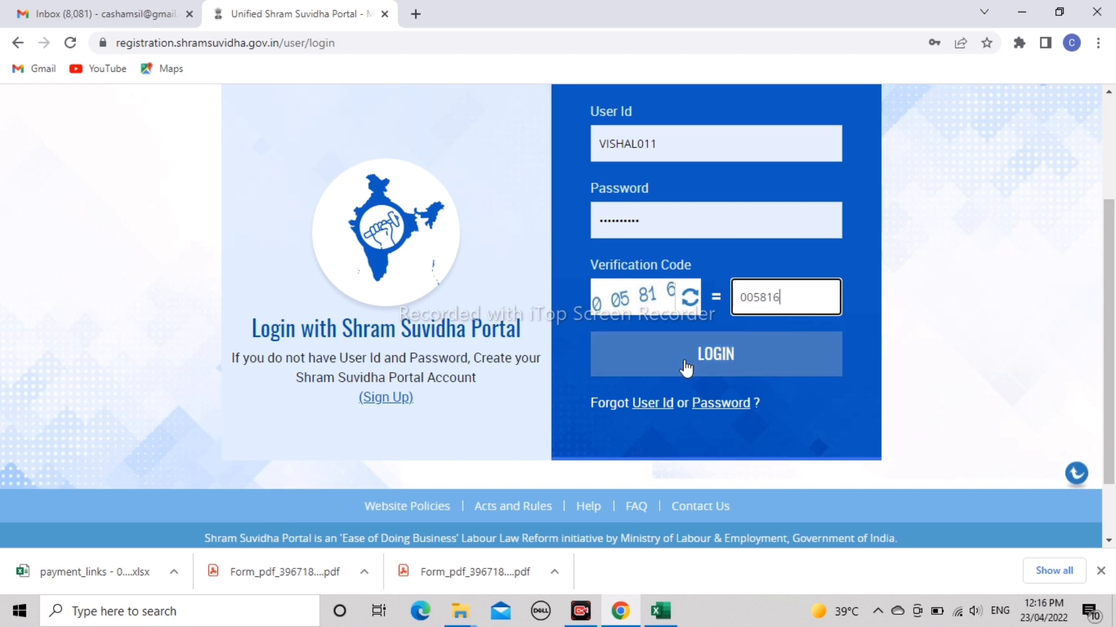
left_click(686, 368)
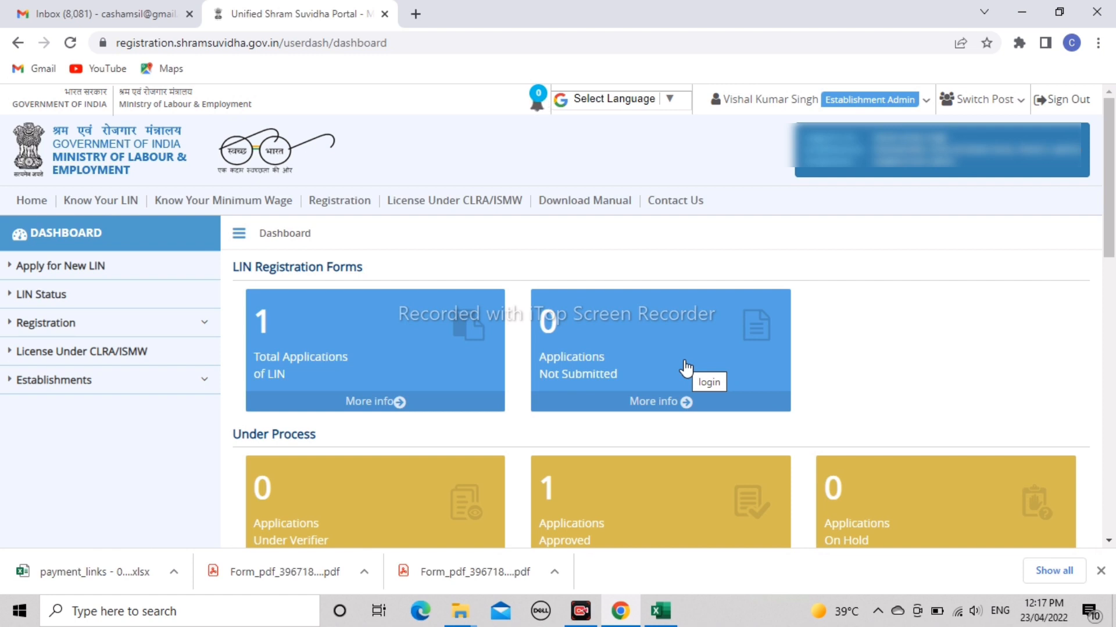
- Open the EPF-ESI registration list and the unsubmitted Lucknow establishment registration in row 1
mouse_move(340, 214)
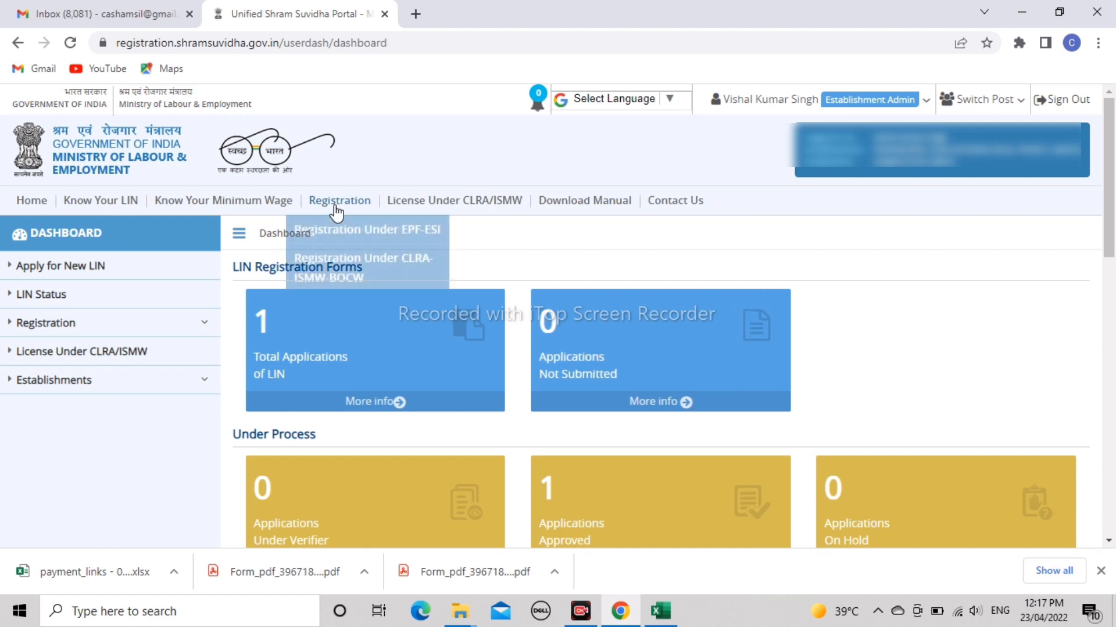
left_click(368, 231)
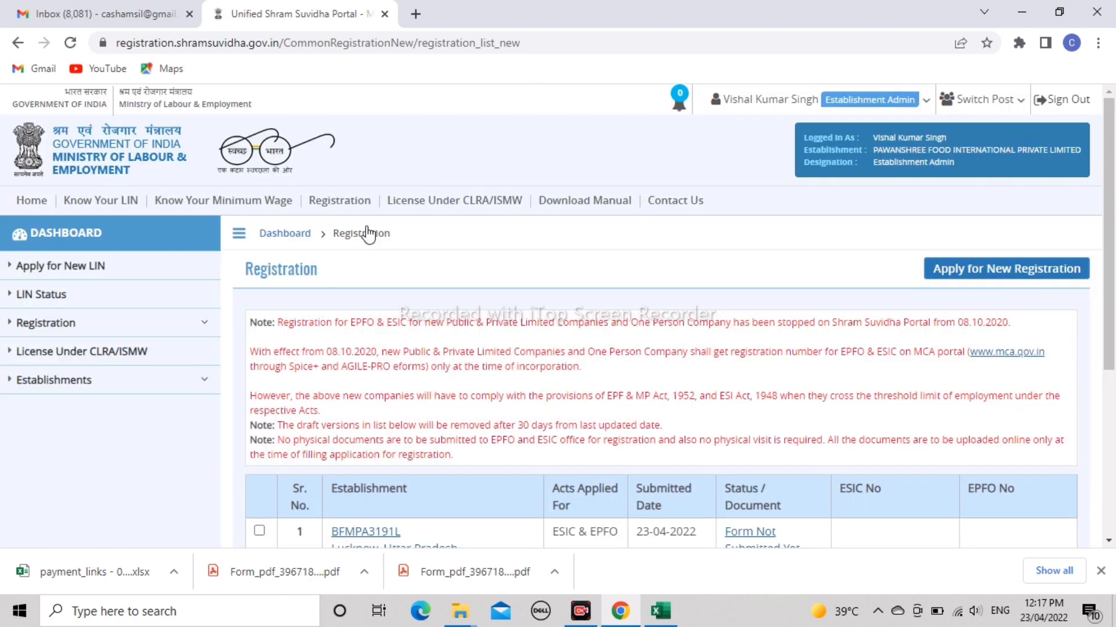
scroll(369, 234, "down", 2)
scroll(368, 234, "down", 2)
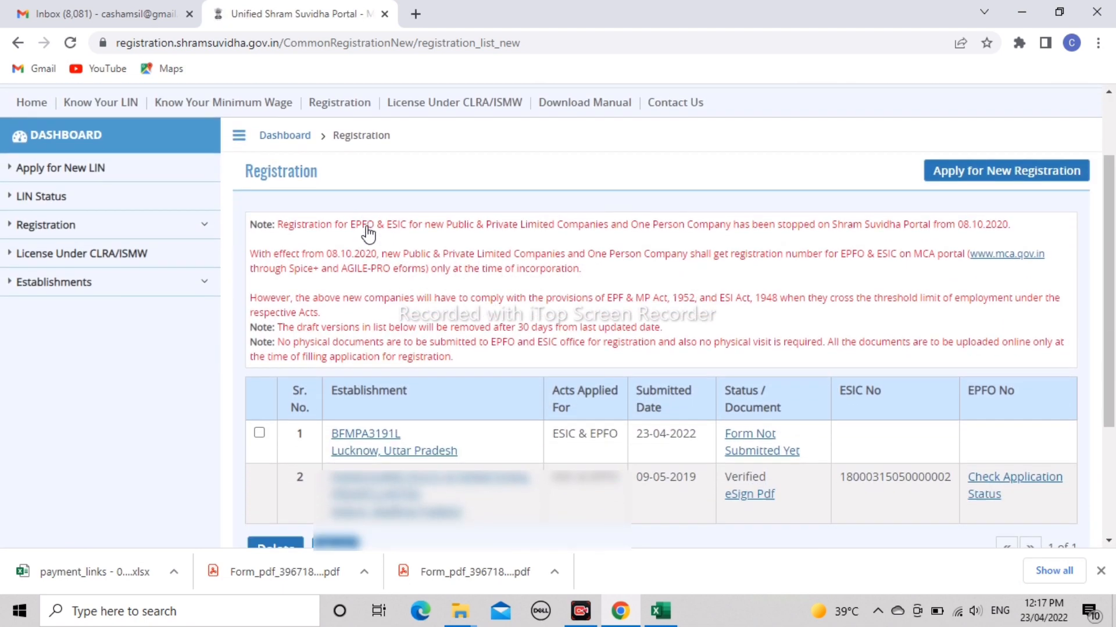
left_click(363, 441)
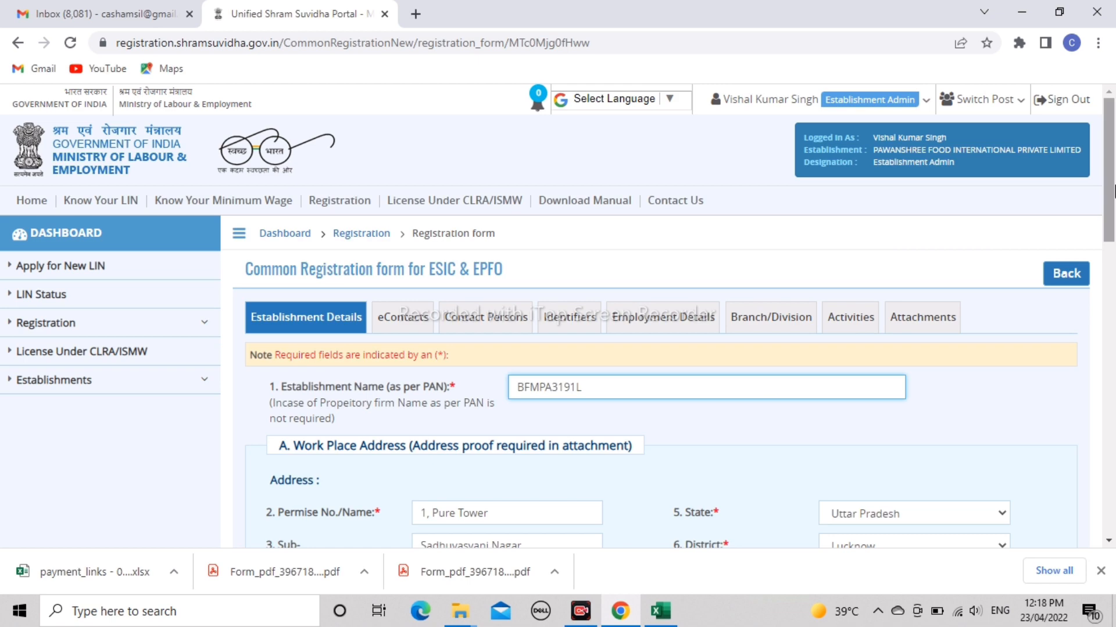
mouse_move(1114, 185)
left_mouse_down()
mouse_move(1113, 237)
mouse_move(1112, 195)
left_mouse_up()
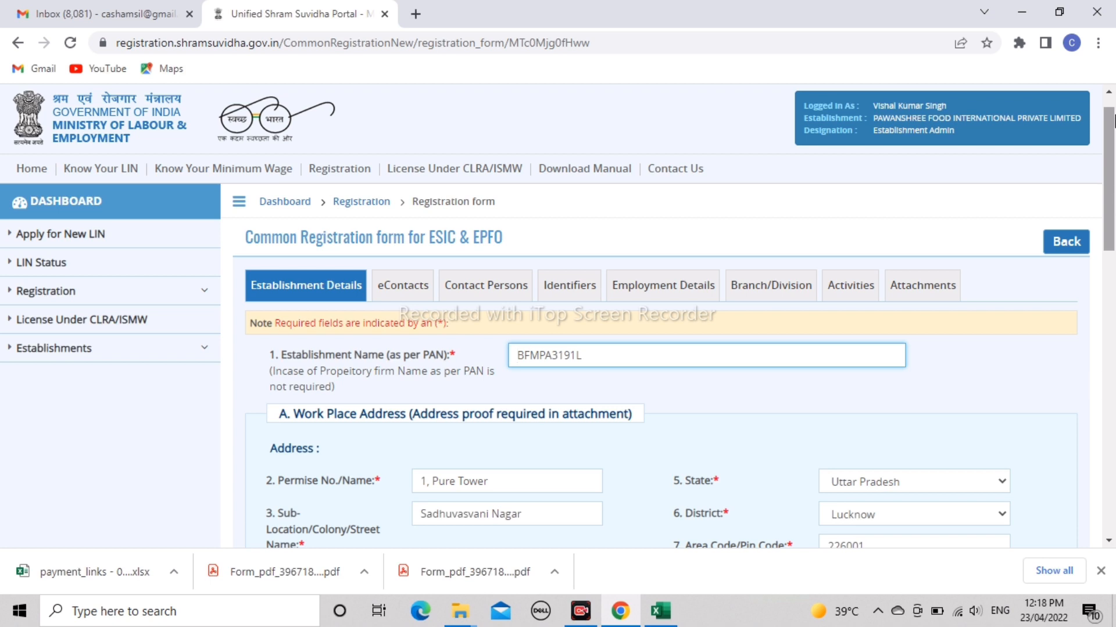
scroll(1113, 166, "down", 1)
scroll(1113, 167, "down", 15)
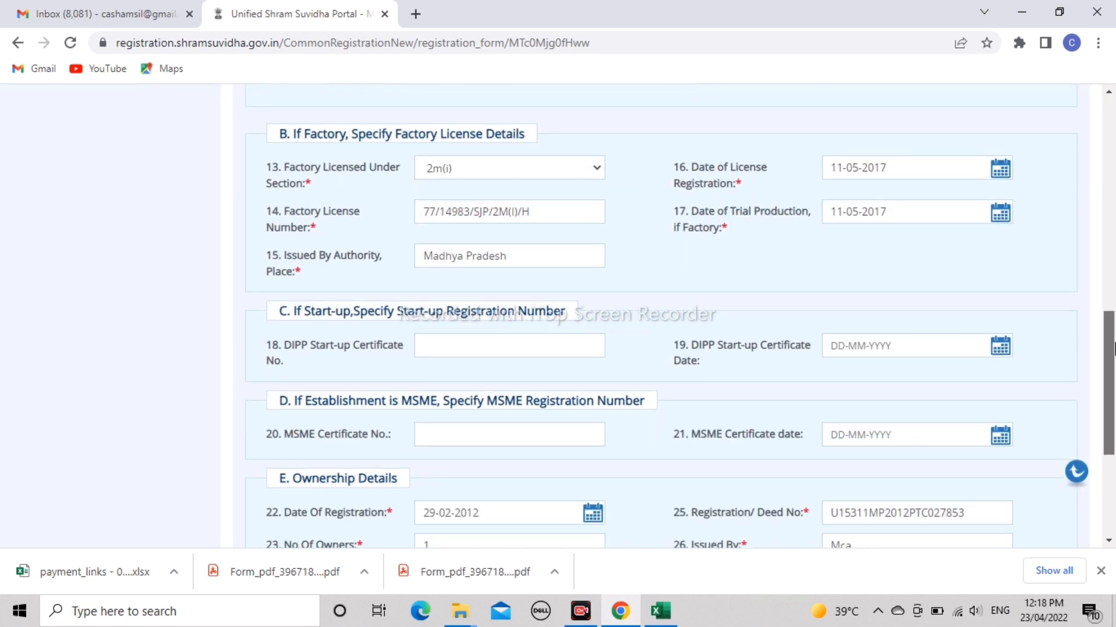
scroll(1113, 247, "up", 9)
scroll(1113, 247, "up", 7)
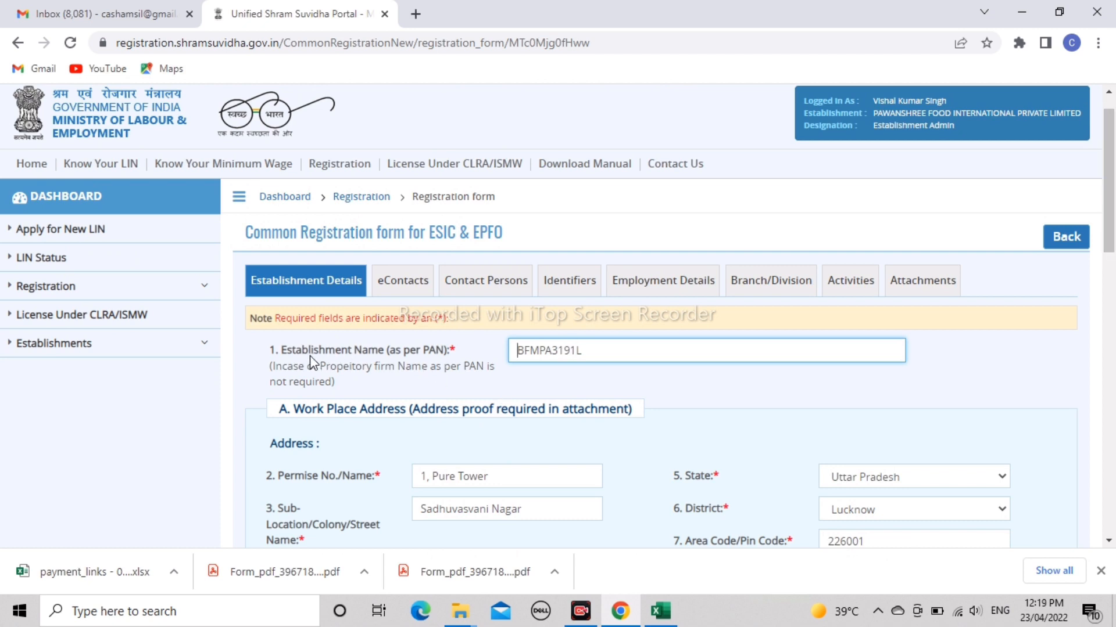
left_click(619, 368)
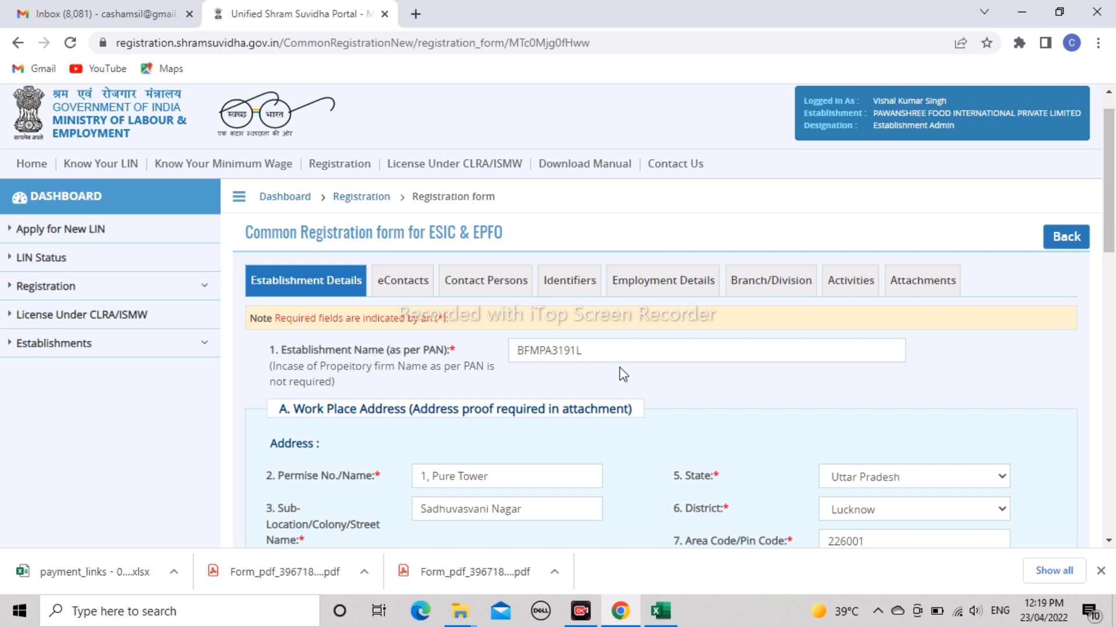
scroll(619, 367, "down", 2)
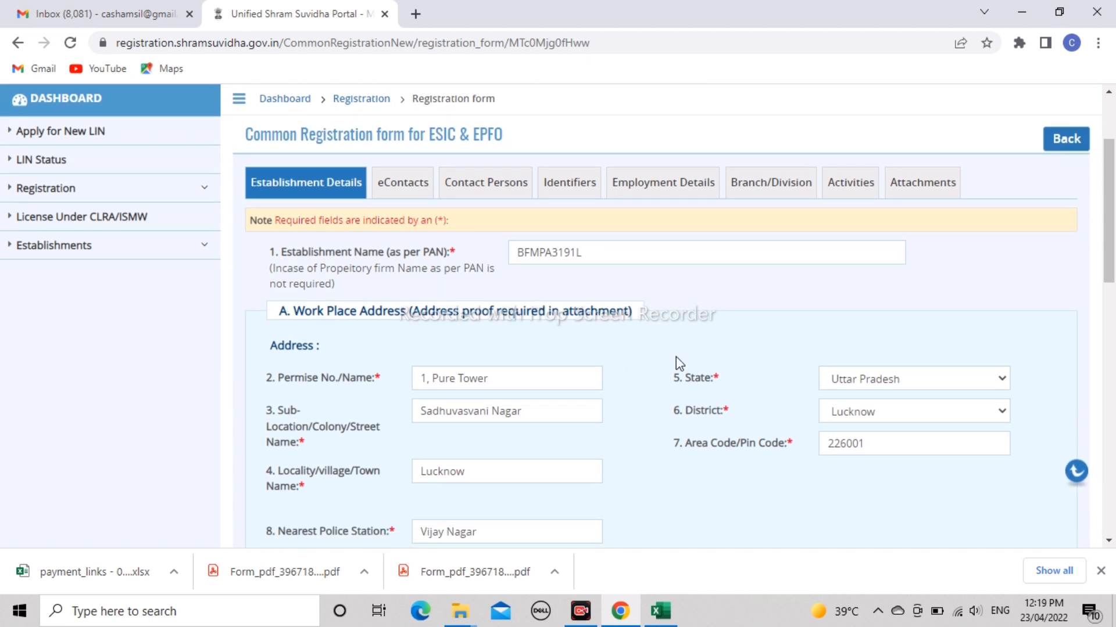
scroll(675, 357, "down", 1)
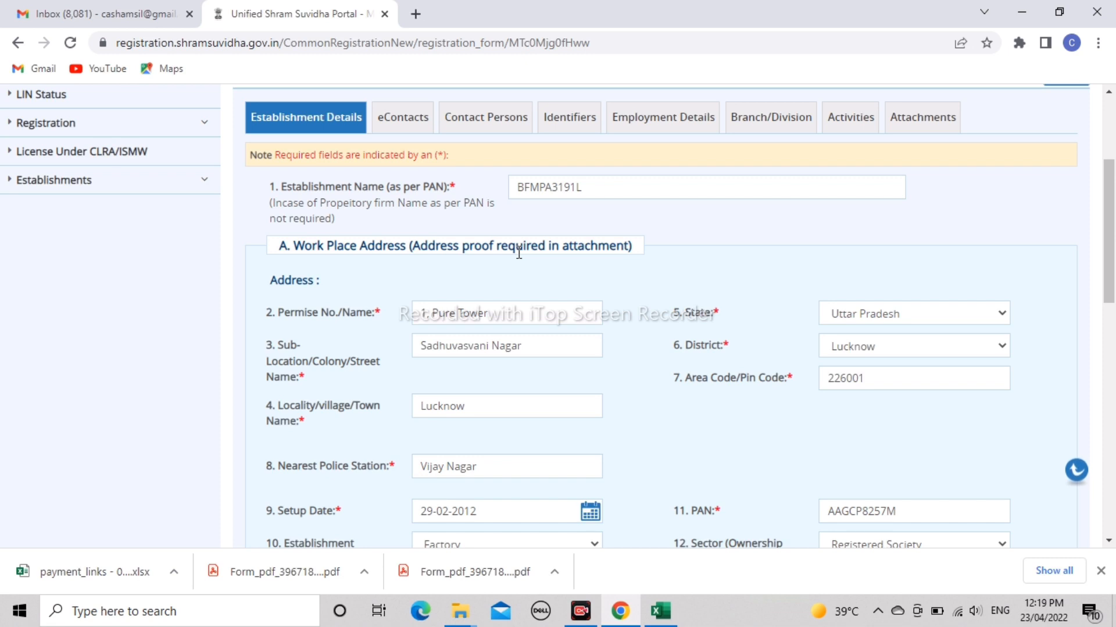
scroll(519, 252, "down", 4)
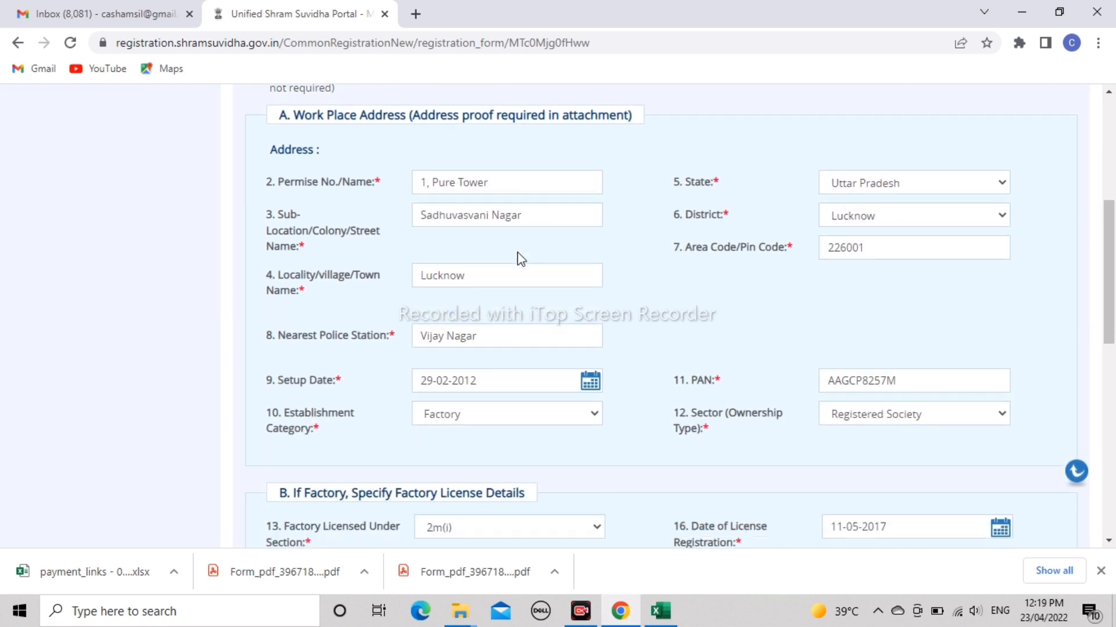
scroll(519, 252, "down", 1)
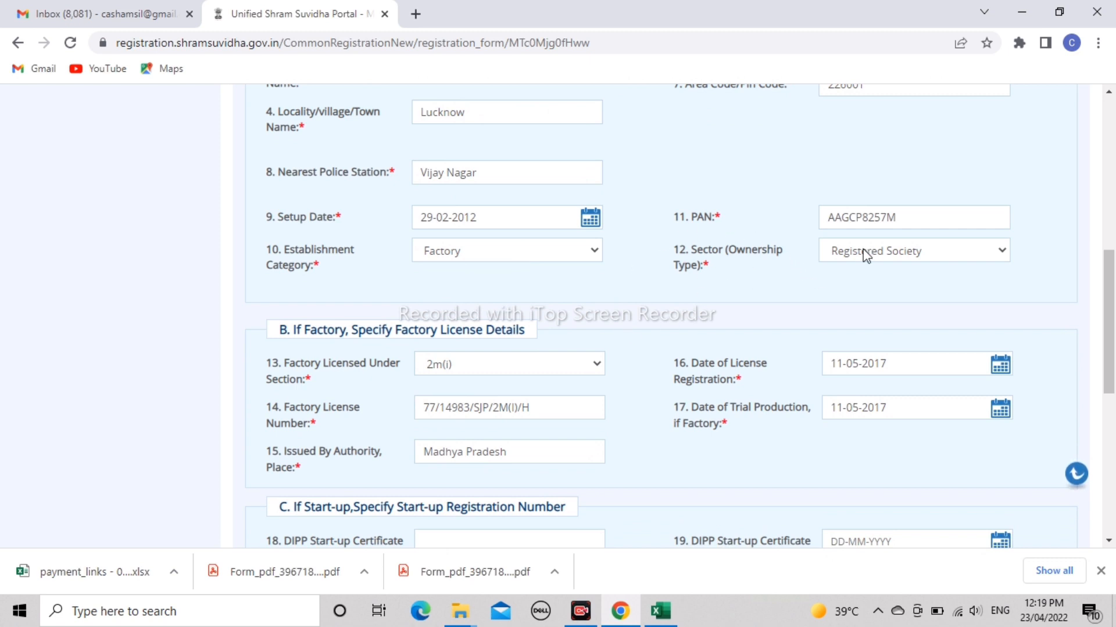
left_click(886, 255)
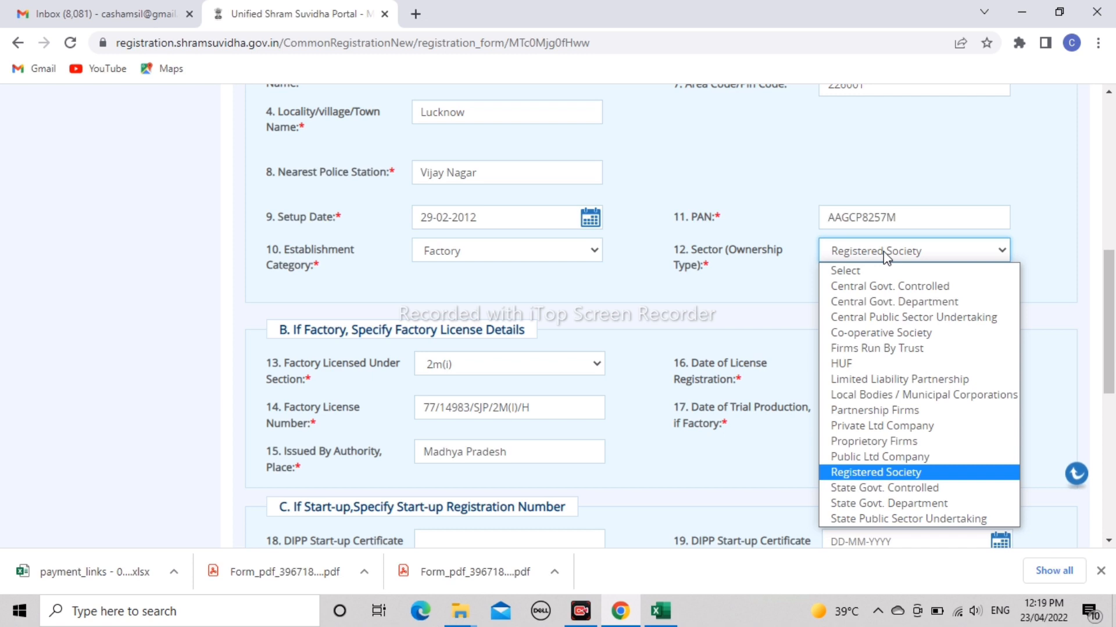
left_click(884, 256)
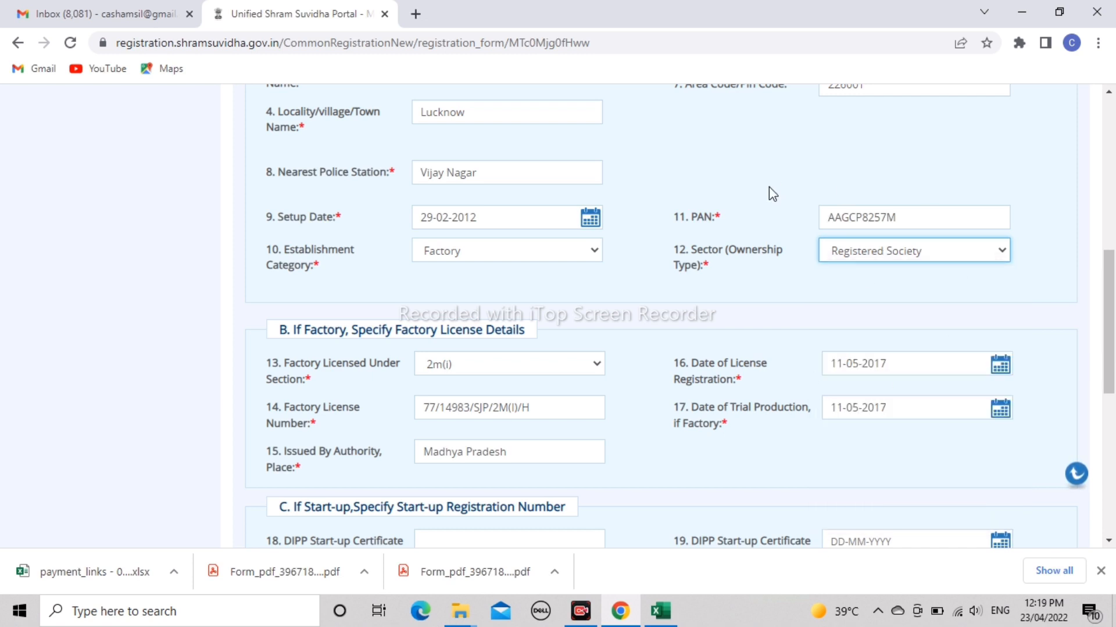
scroll(676, 309, "down", 2)
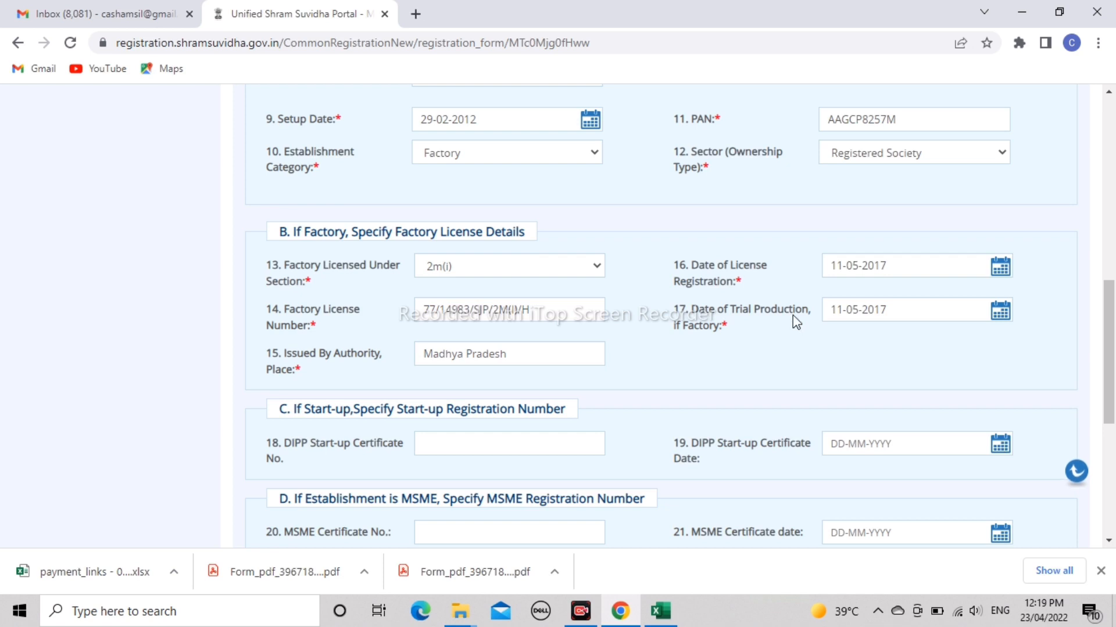
scroll(818, 339, "down", 2)
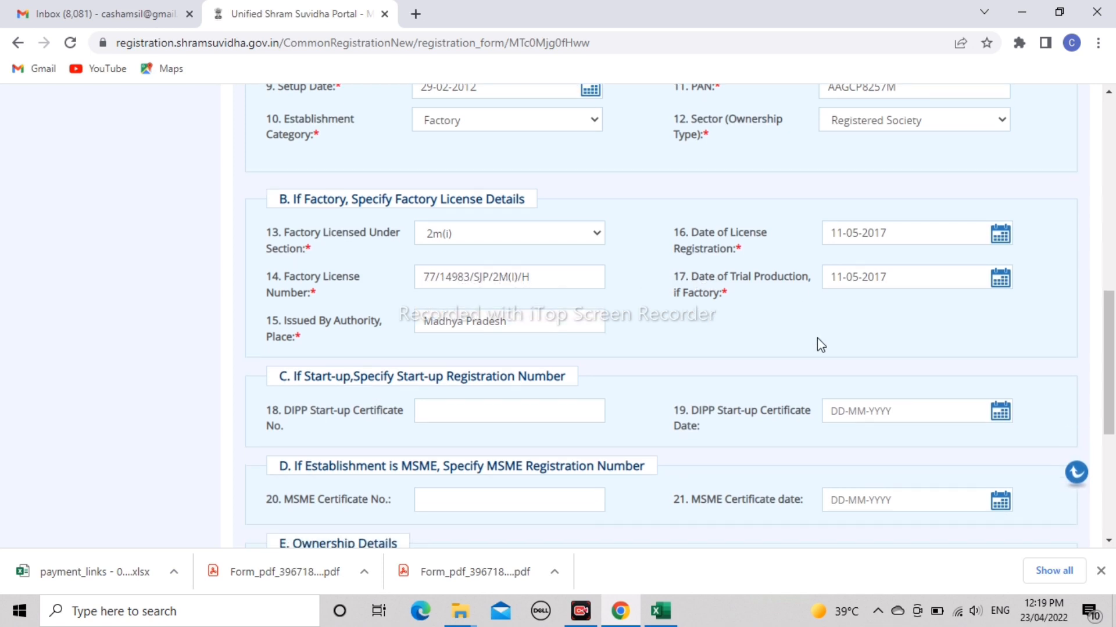
scroll(820, 344, "down", 1)
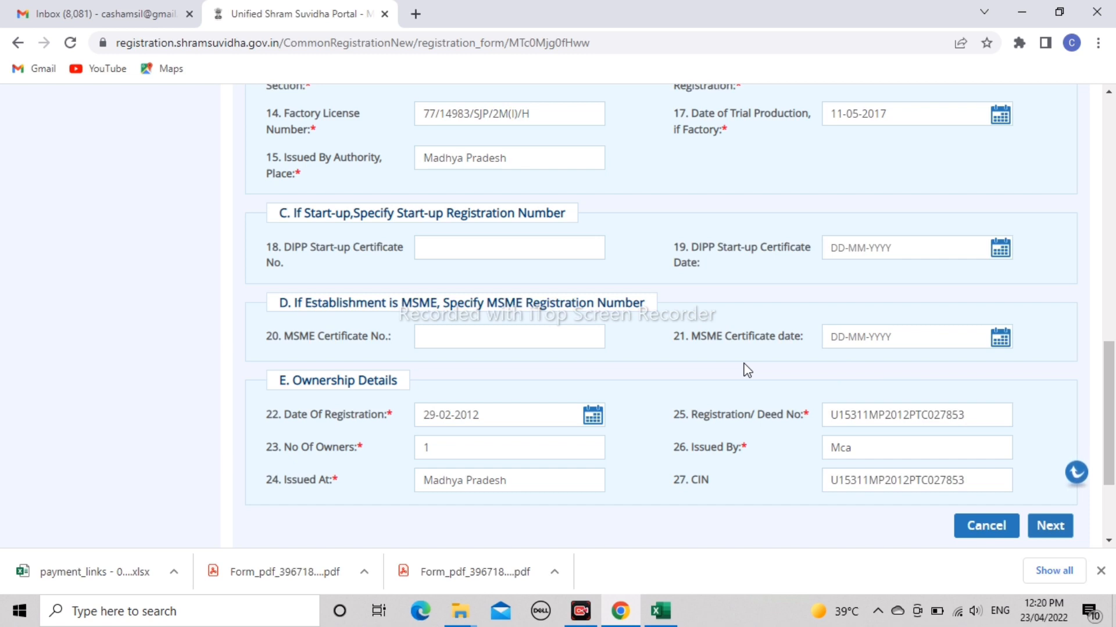
- Correct the Pin Code's last digits to 11 and continue to the eContacts tab
left_click(1051, 526)
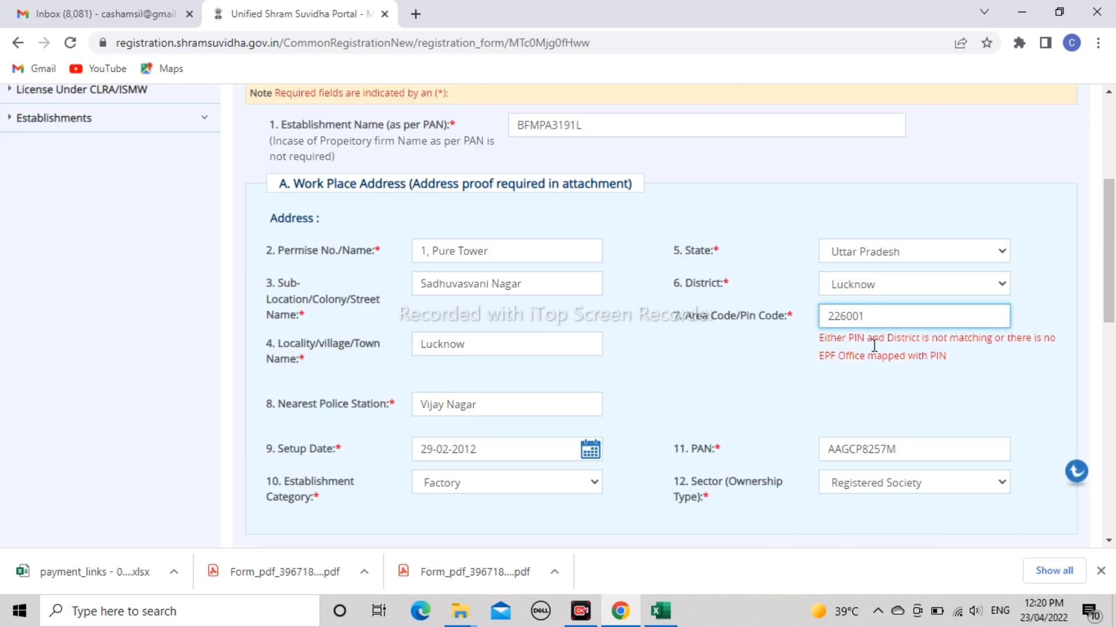
left_click(887, 317)
key("BackSpace")
key("BackSpace")
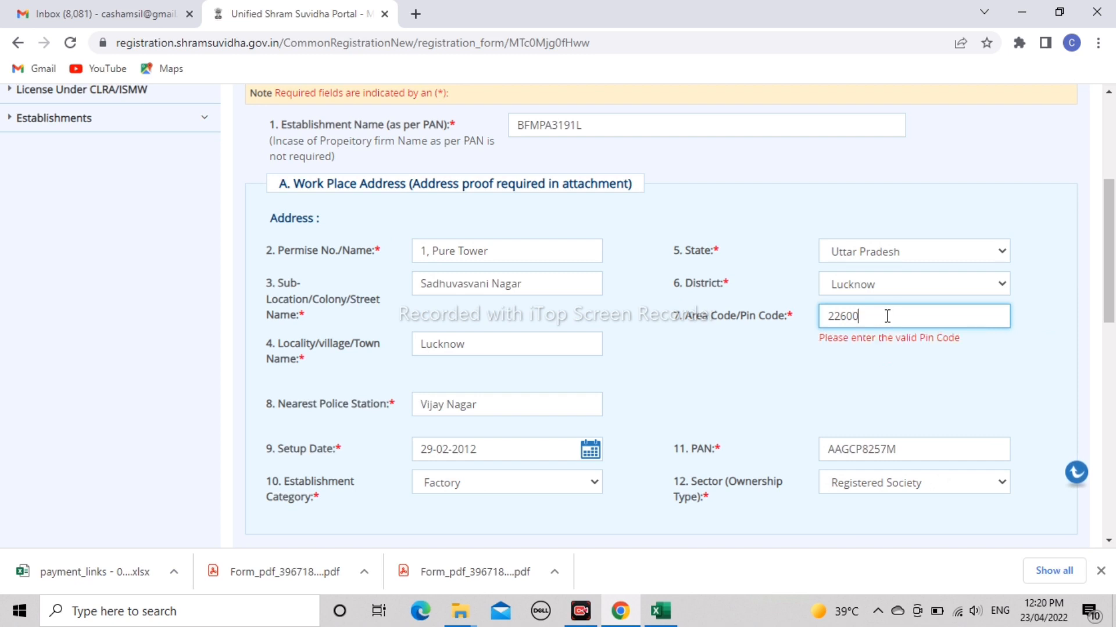
type("11")
left_click(964, 420)
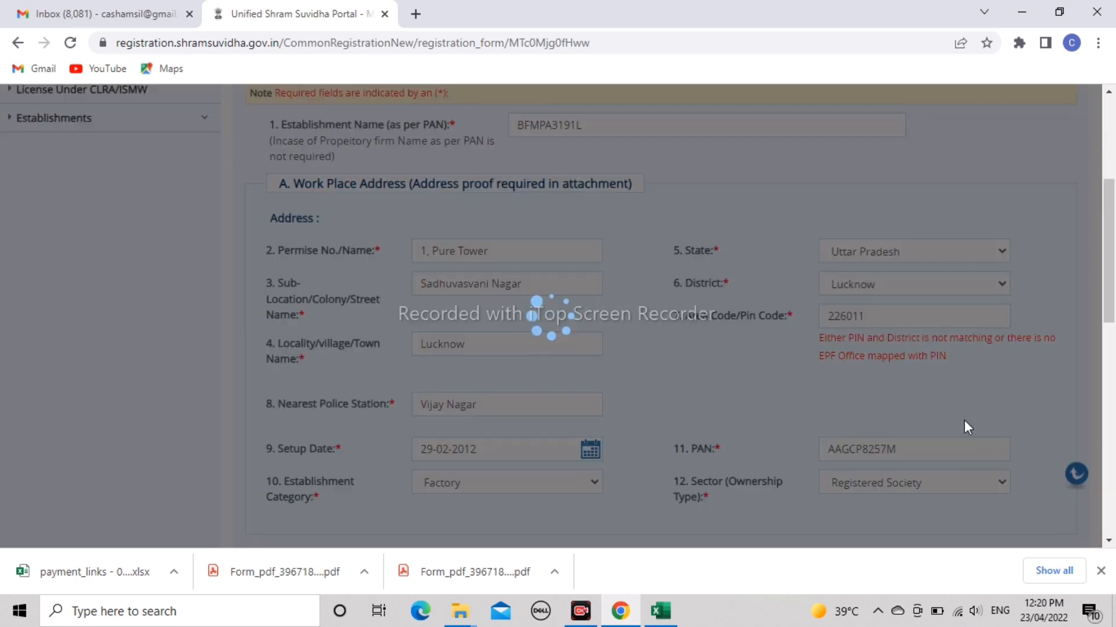
scroll(1113, 310, "down", 10)
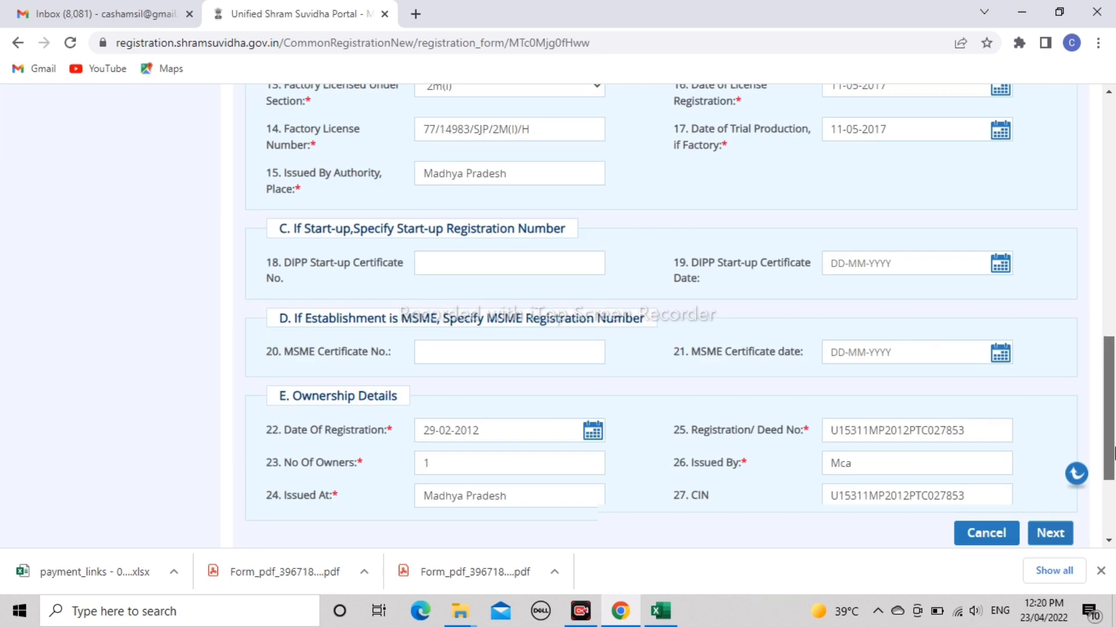
left_click(1050, 376)
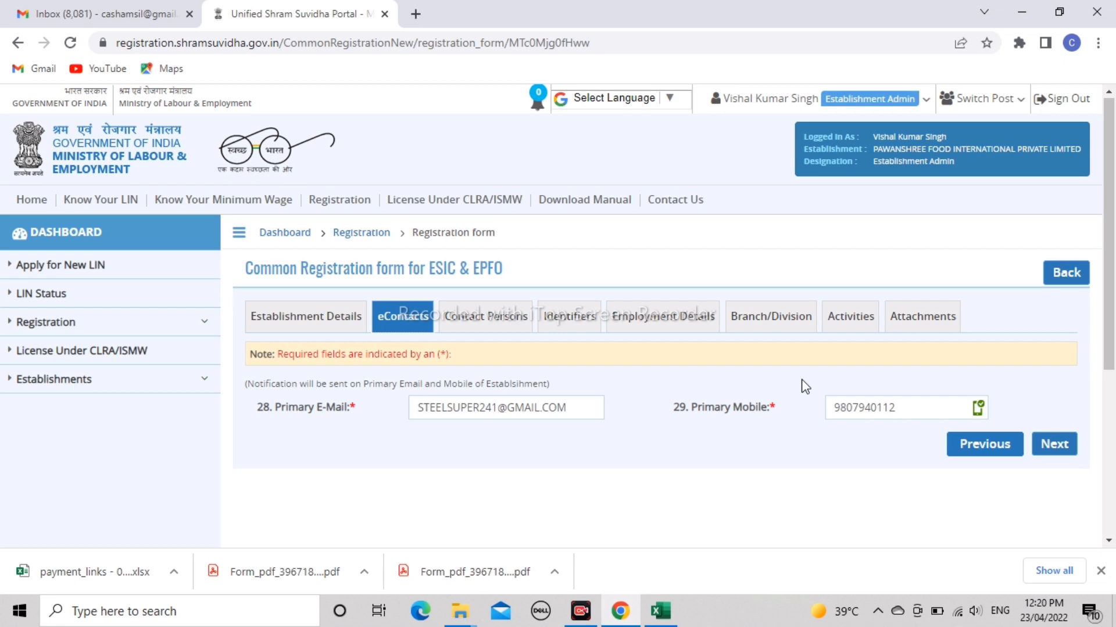
- Accept the pre-filled primary e-mail and mobile and go to Contact Persons
left_click(1062, 445)
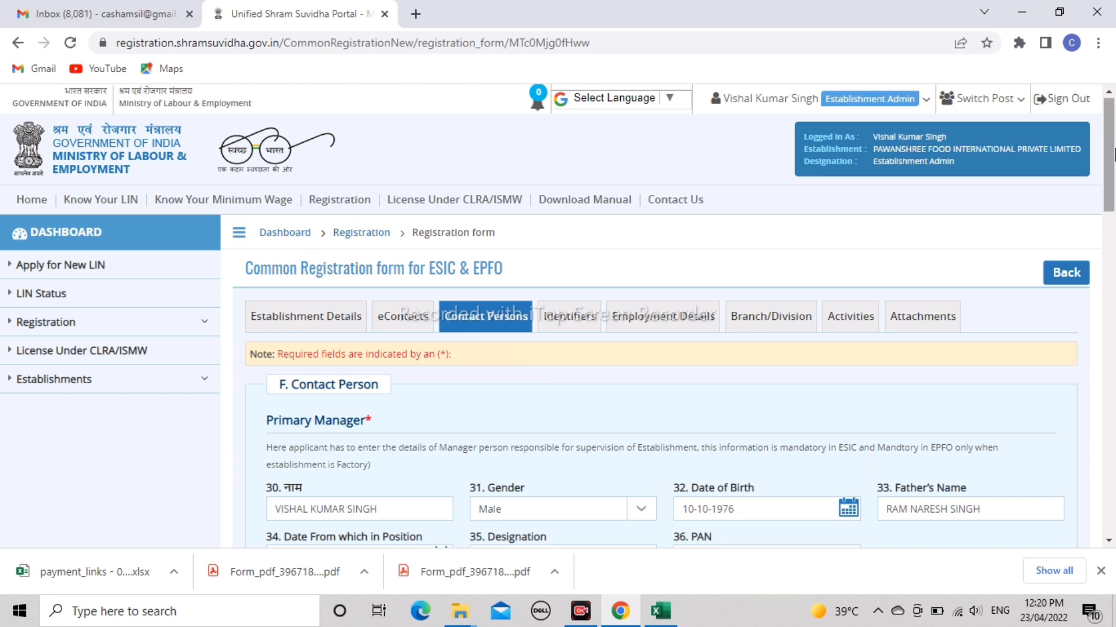
- Review the Primary Manager and Primary Owner details, then continue to the Identifiers tab
left_click_drag(1111, 153, 1112, 203)
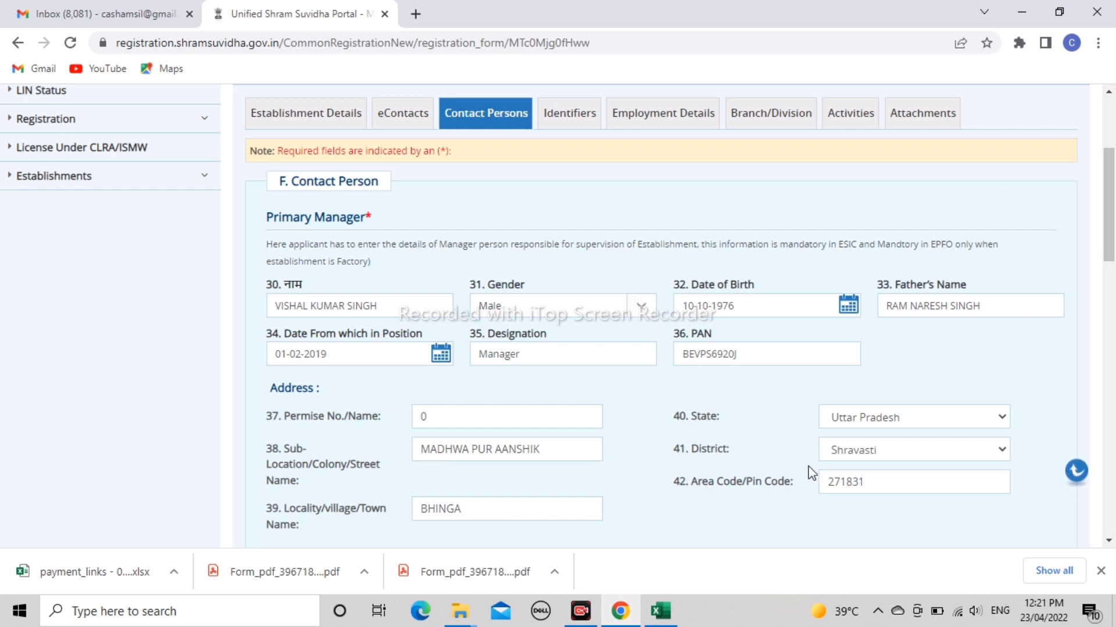
left_click_drag(1111, 255, 1112, 370)
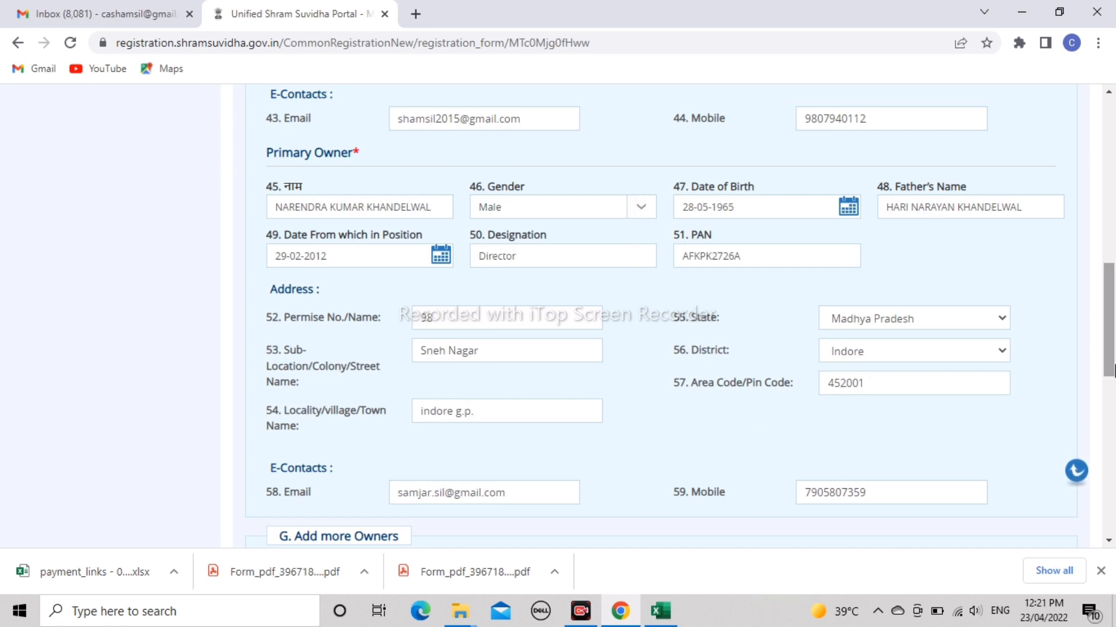
scroll(1112, 366, "down", 2)
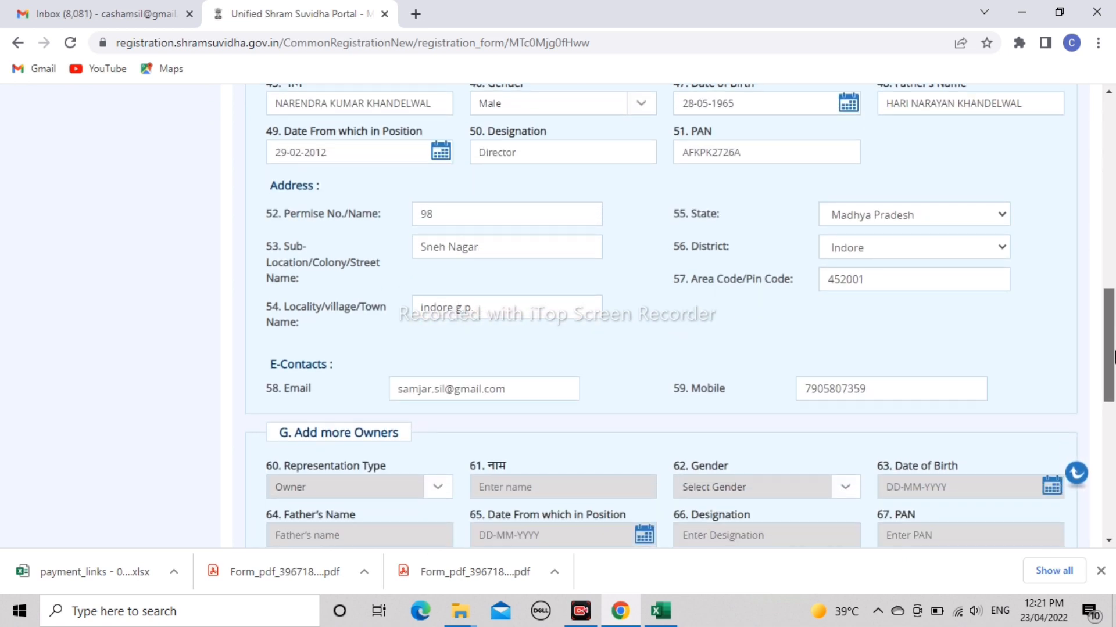
left_click_drag(1114, 357, 1114, 340)
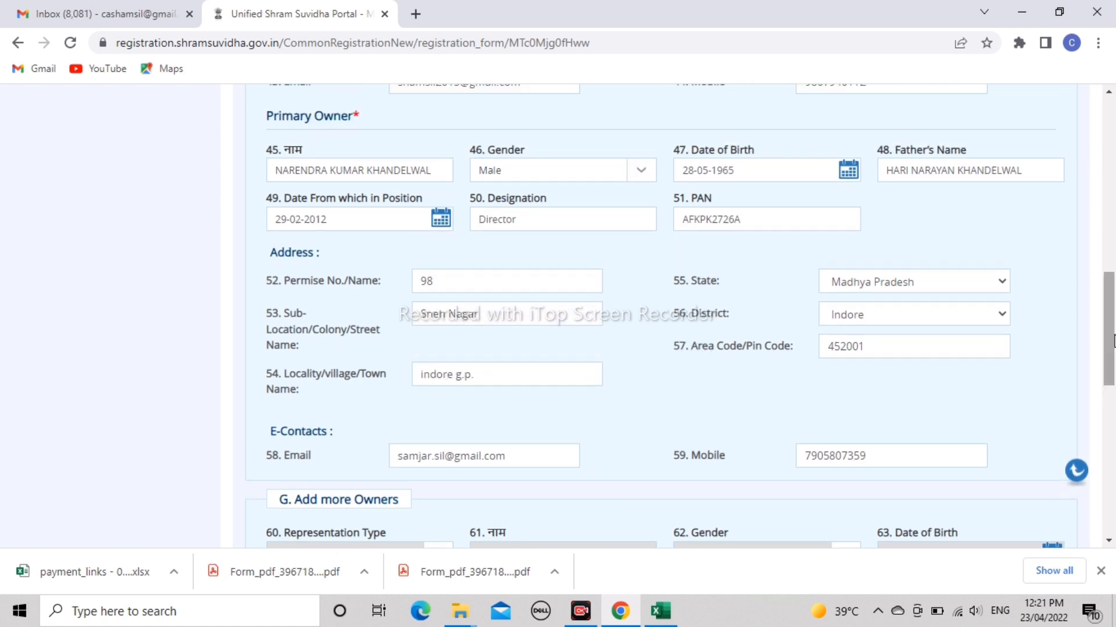
left_click_drag(1113, 340, 1114, 488)
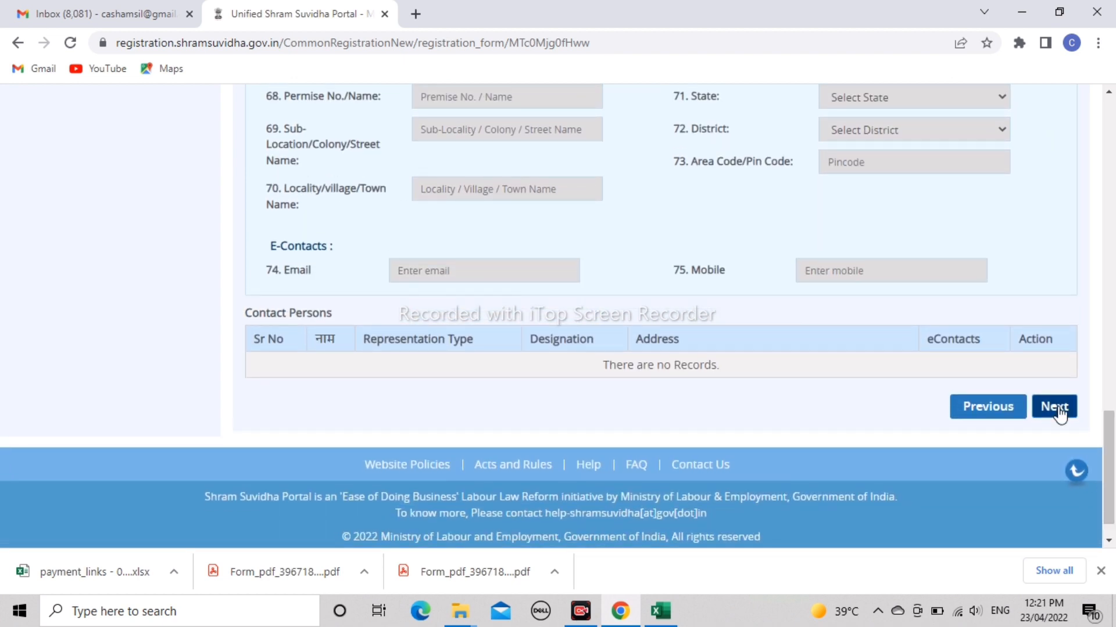
left_click(1055, 407)
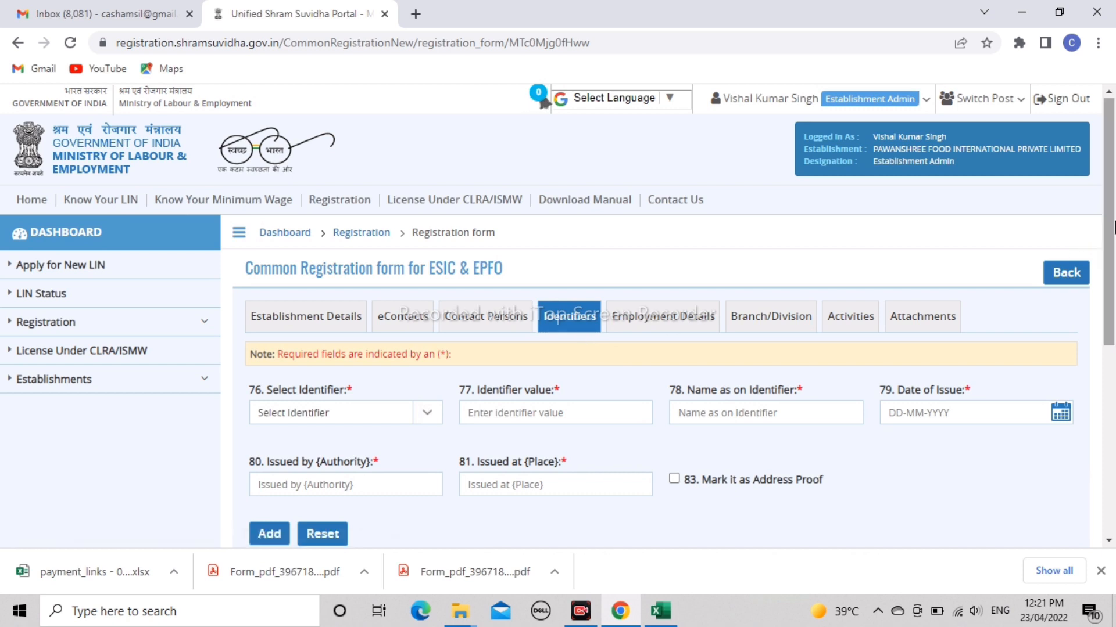
- Choose Goods and Service Tax as the identifier type instead of Shops and Establishments Act
scroll(377, 353, "down", 1)
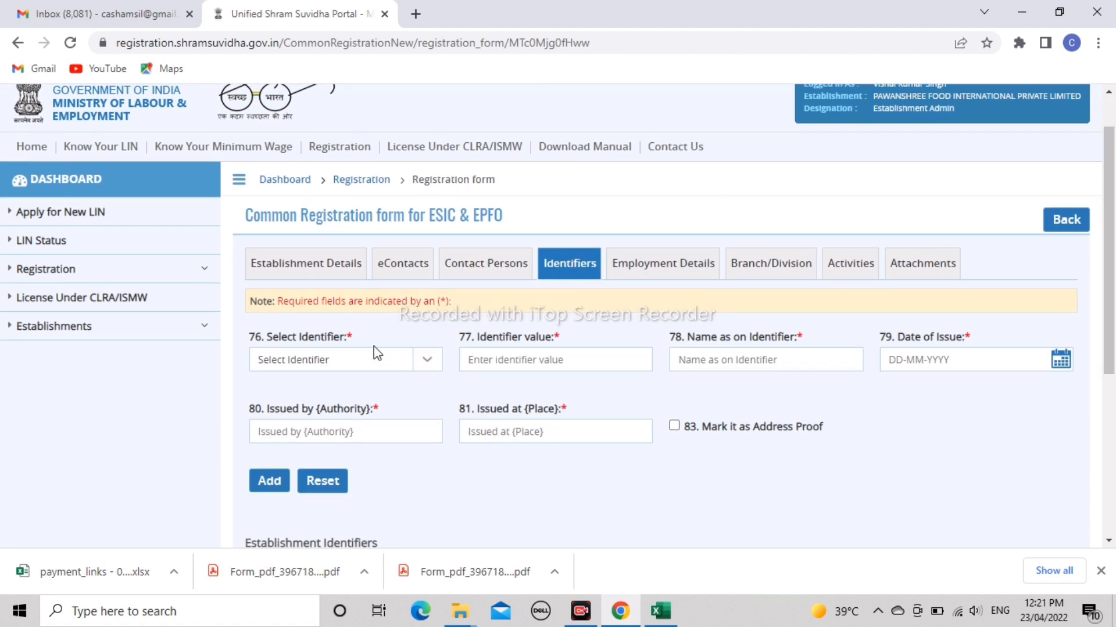
left_click(348, 362)
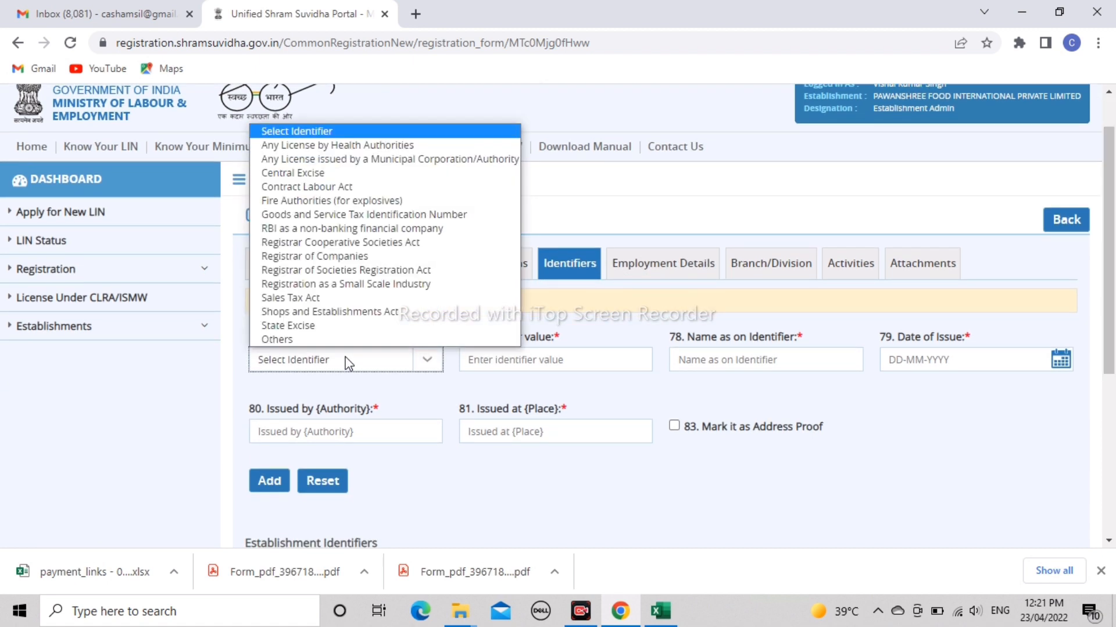
key("Down")
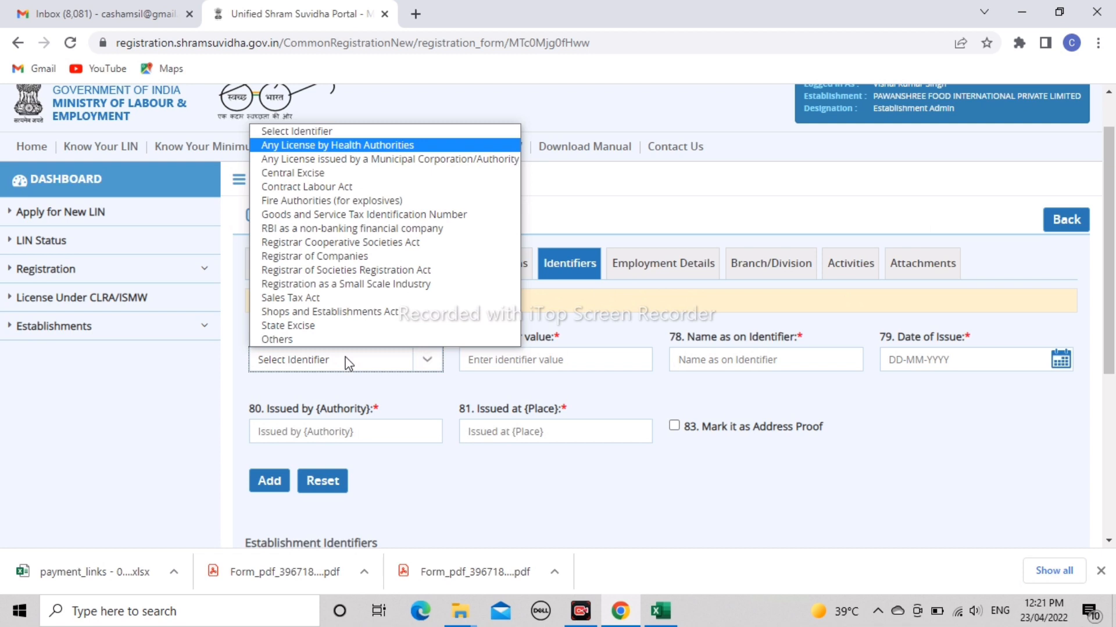
key("Down")
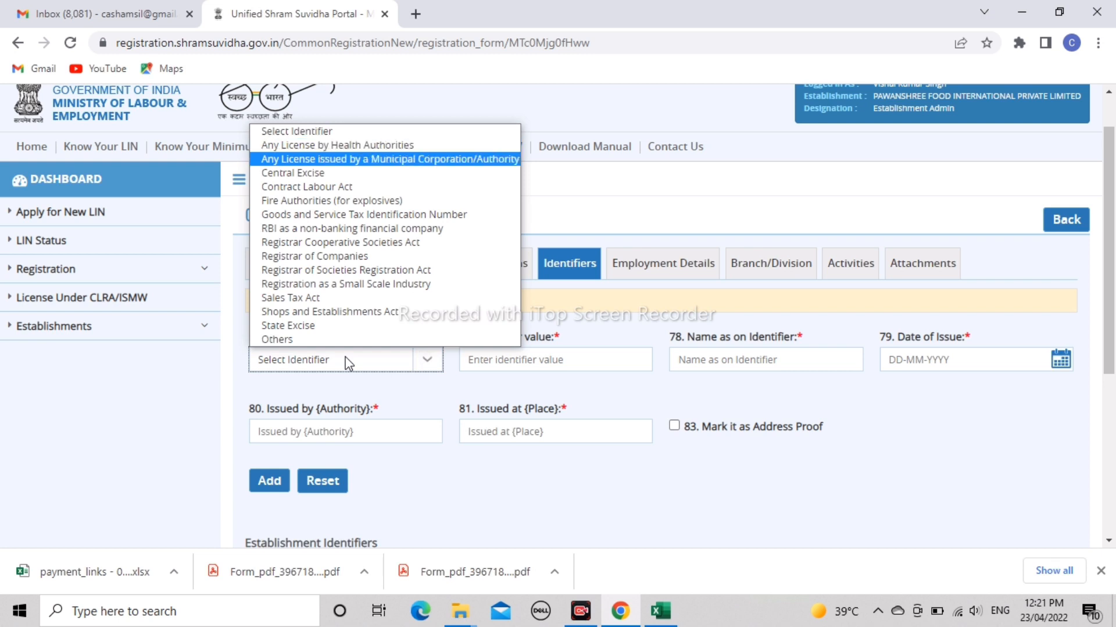
key("Down")
key("Down")
key("Down")
key("Down")
key("Down")
key("Down")
key("Down")
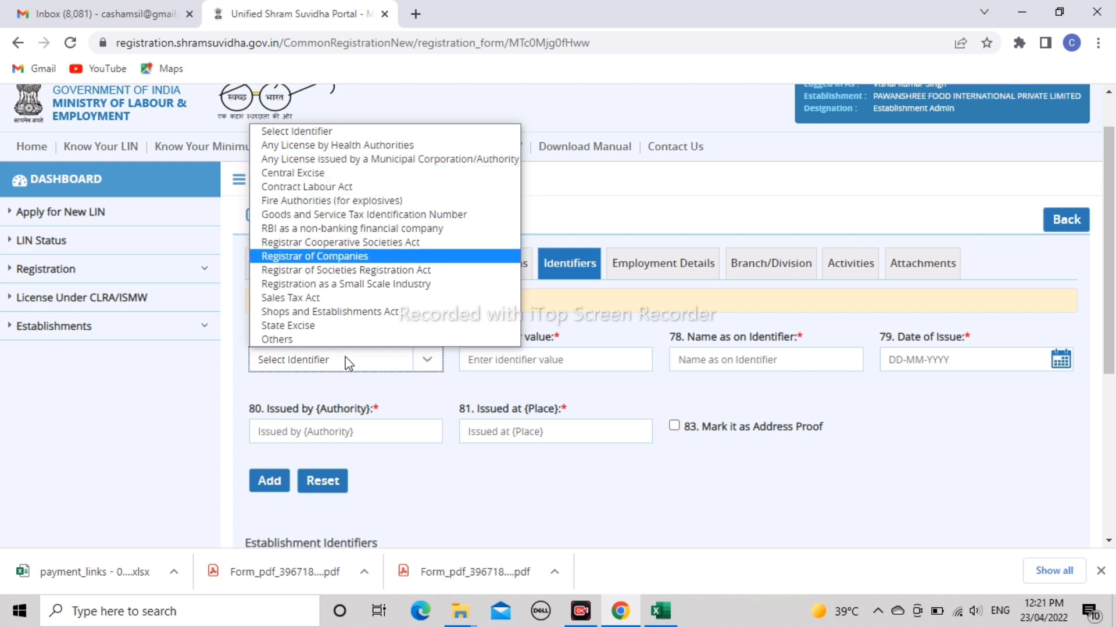
key("Down")
key("Down")
key("Down")
key("Down")
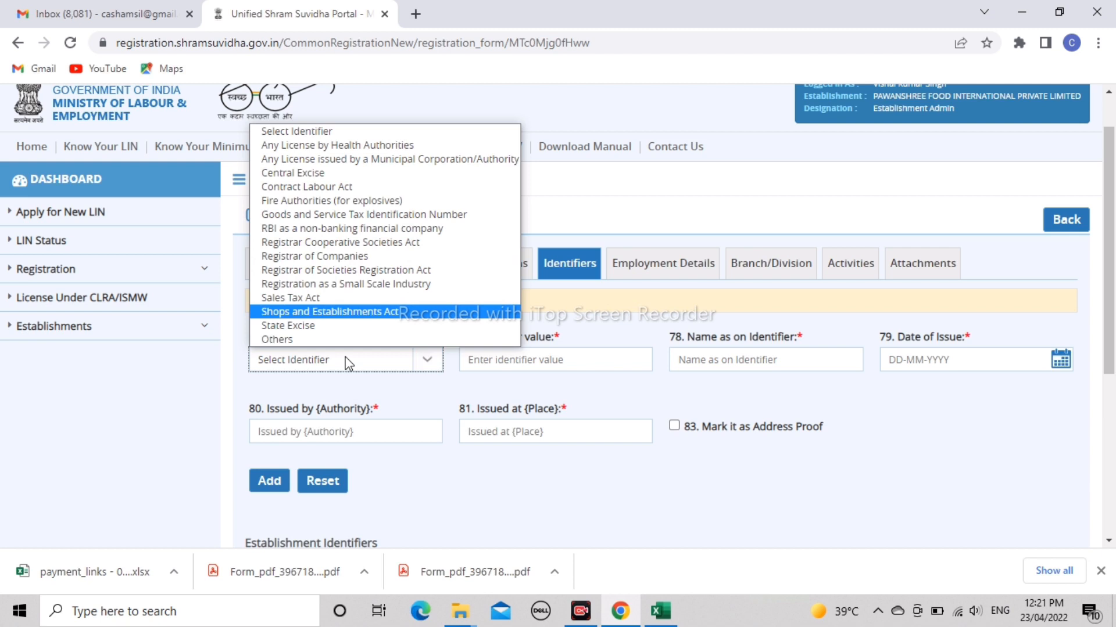
key("Return")
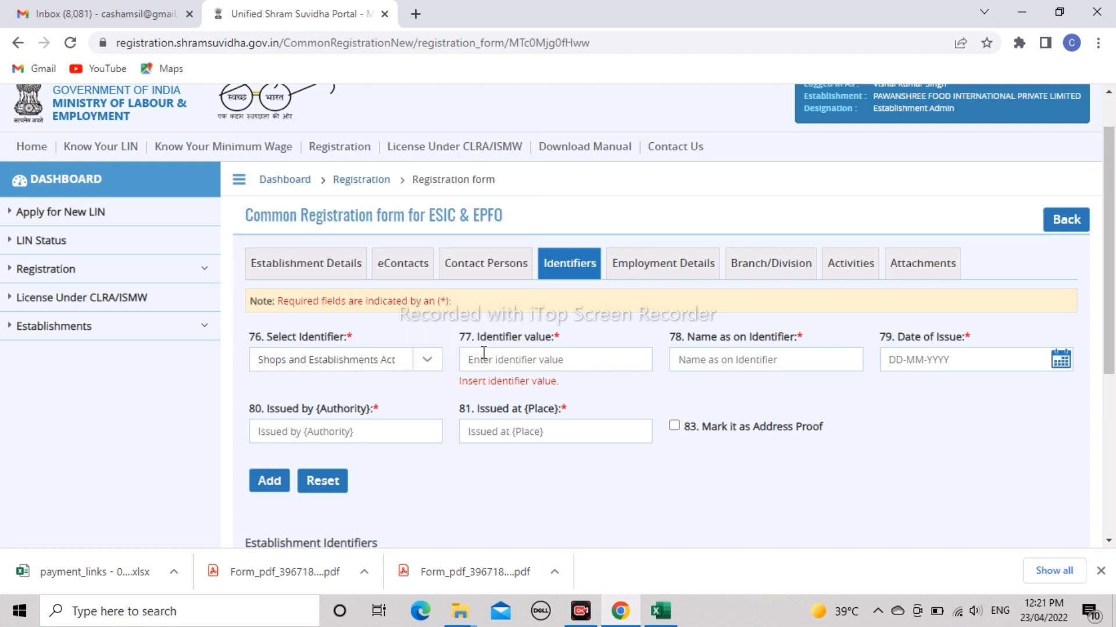
left_click(430, 359)
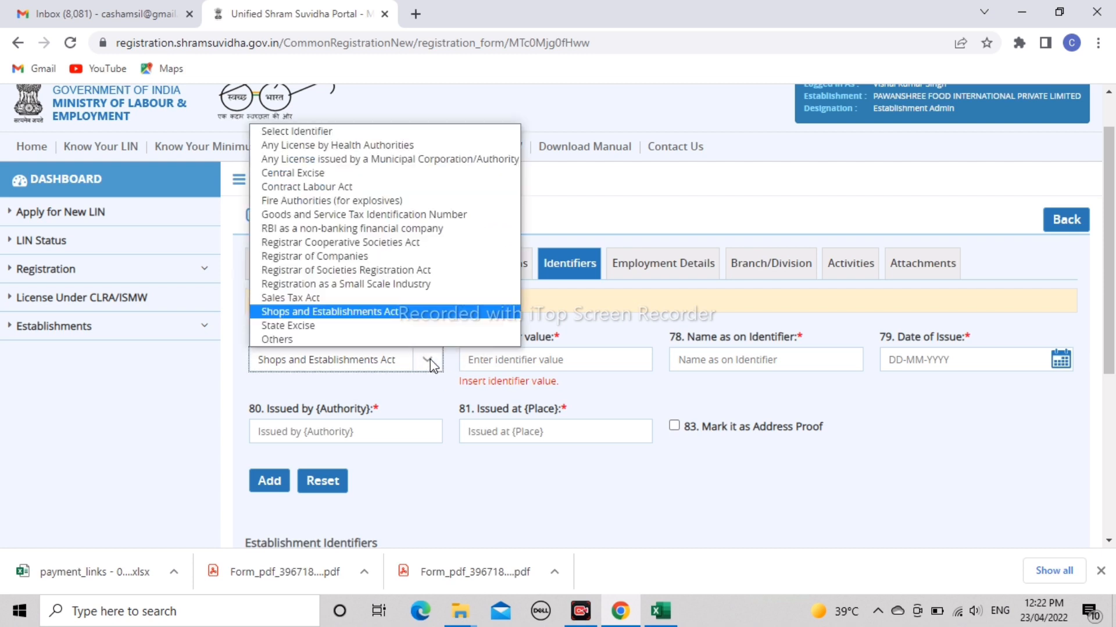
left_click(386, 218)
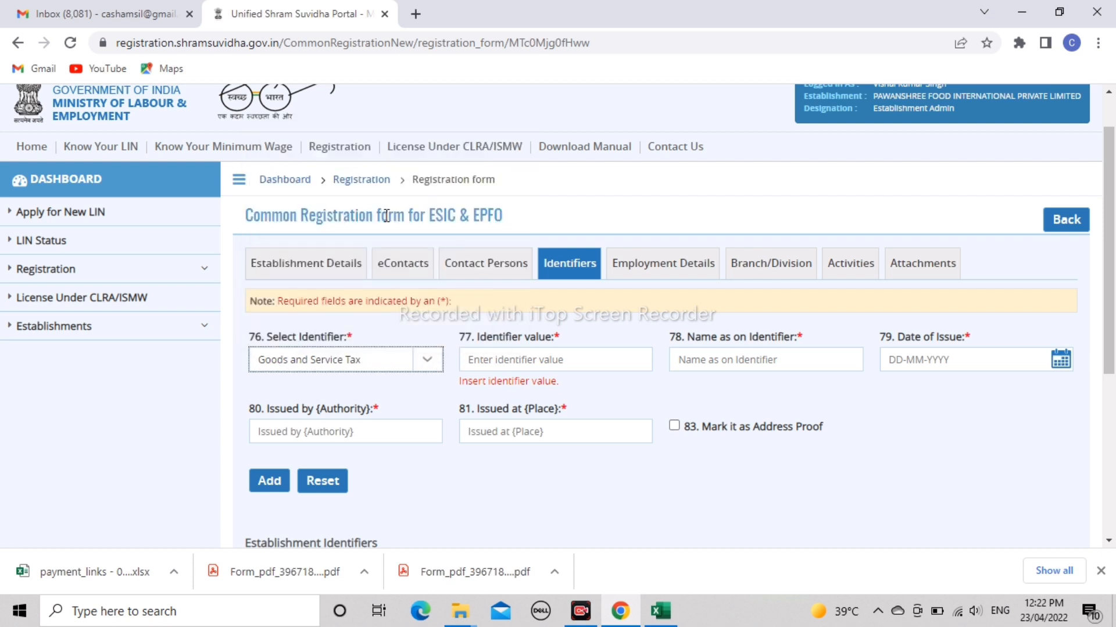
- Leave identifier value and name empty, keeping Goods and Service Tax, and view the Registrar of Companies entry
left_click(543, 361)
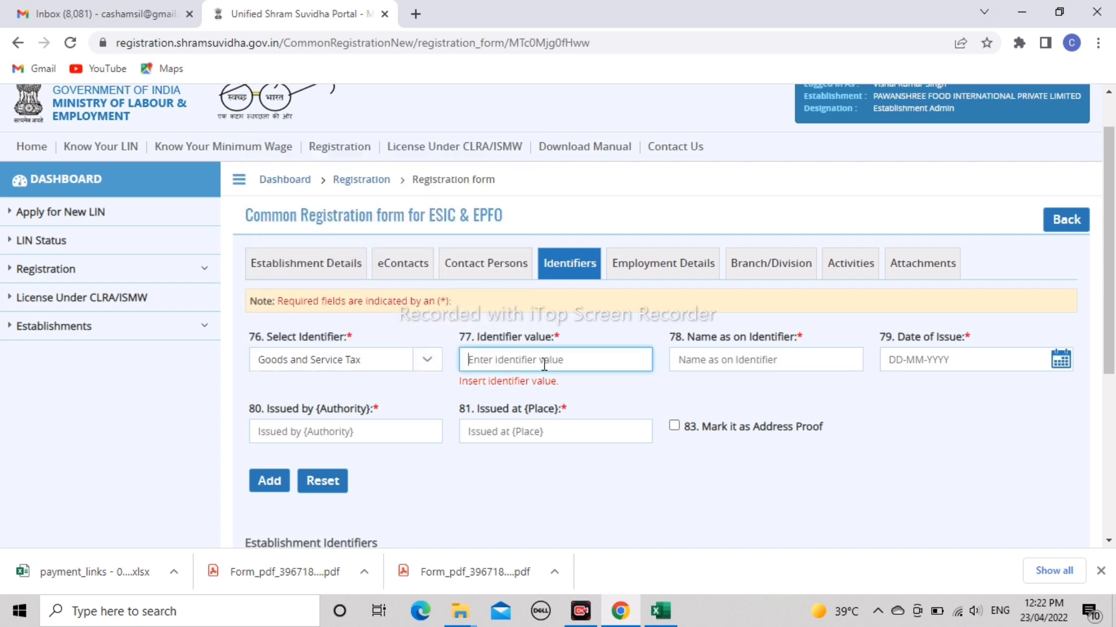
left_click(766, 365)
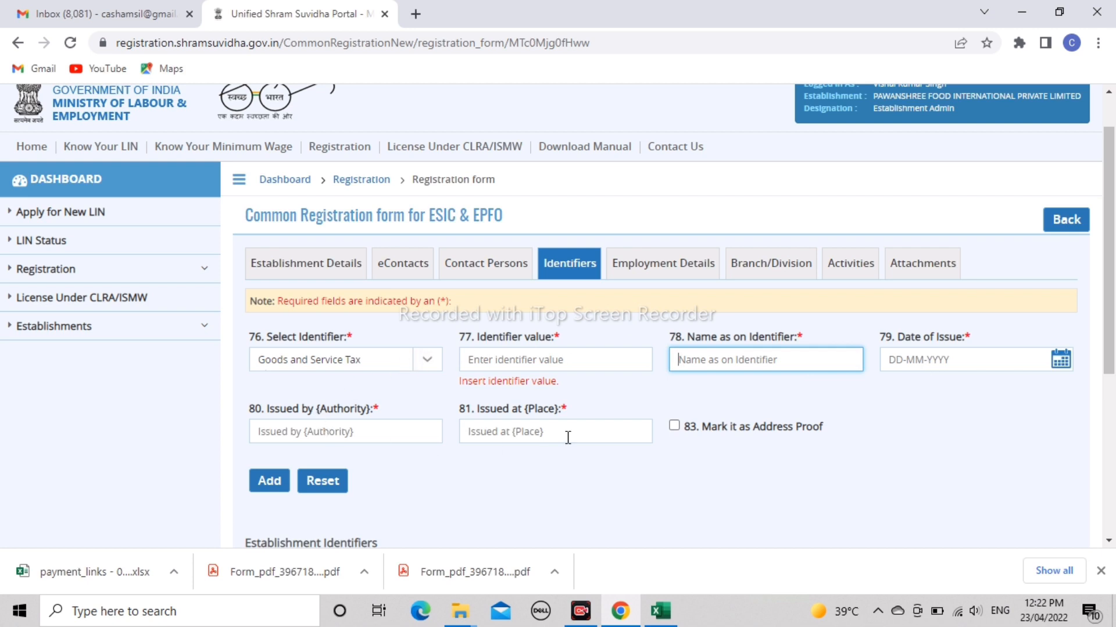
left_click(579, 457)
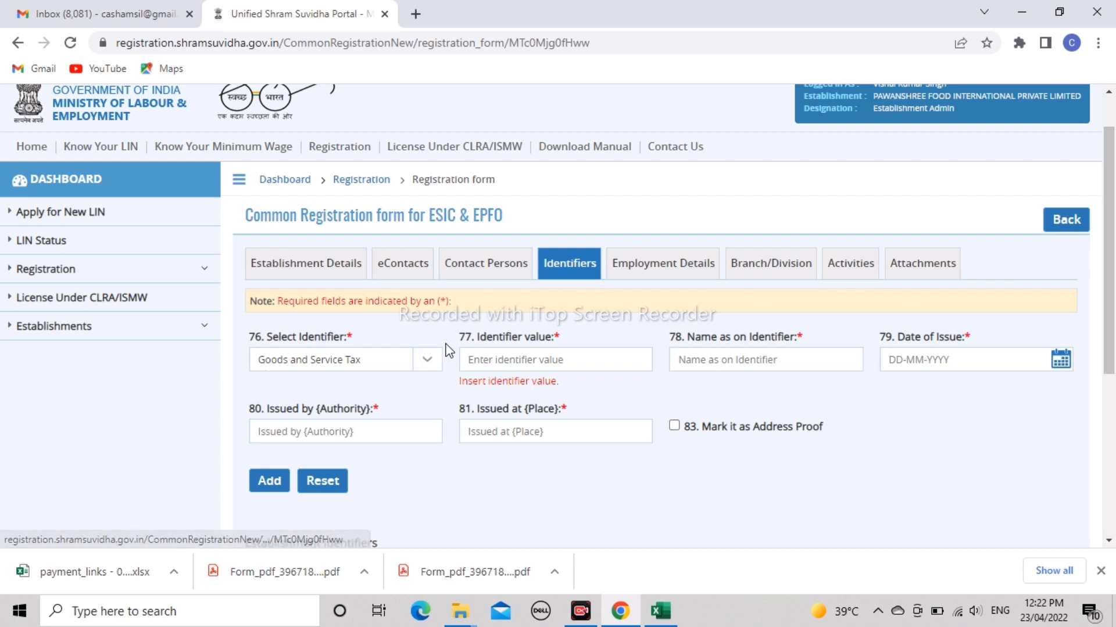
left_click(431, 358)
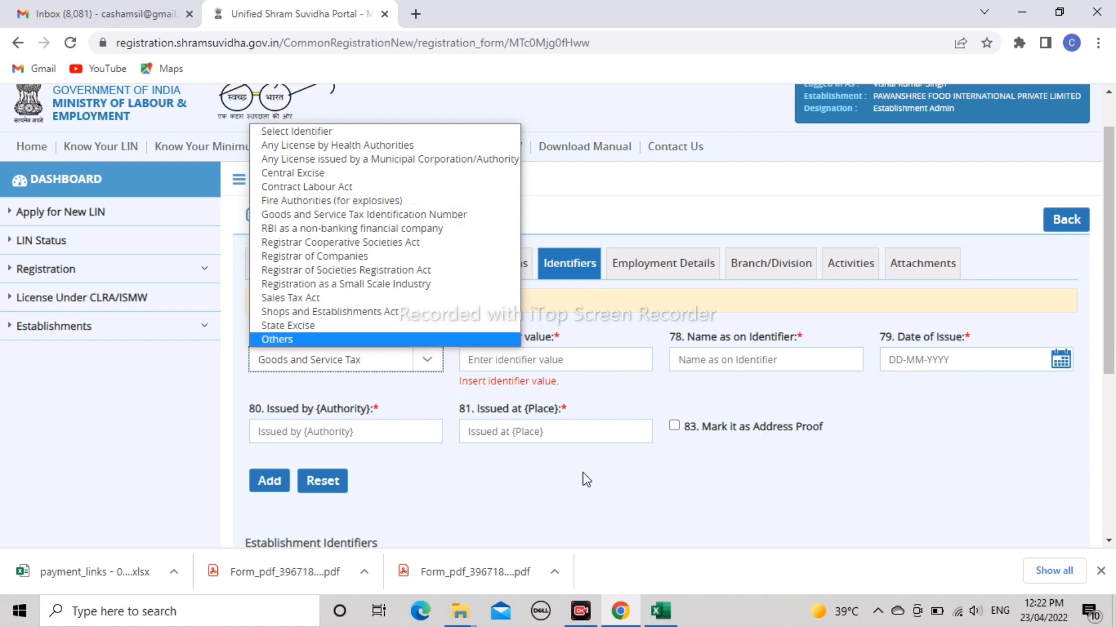
left_click(647, 470)
scroll(1077, 424, "down", 5)
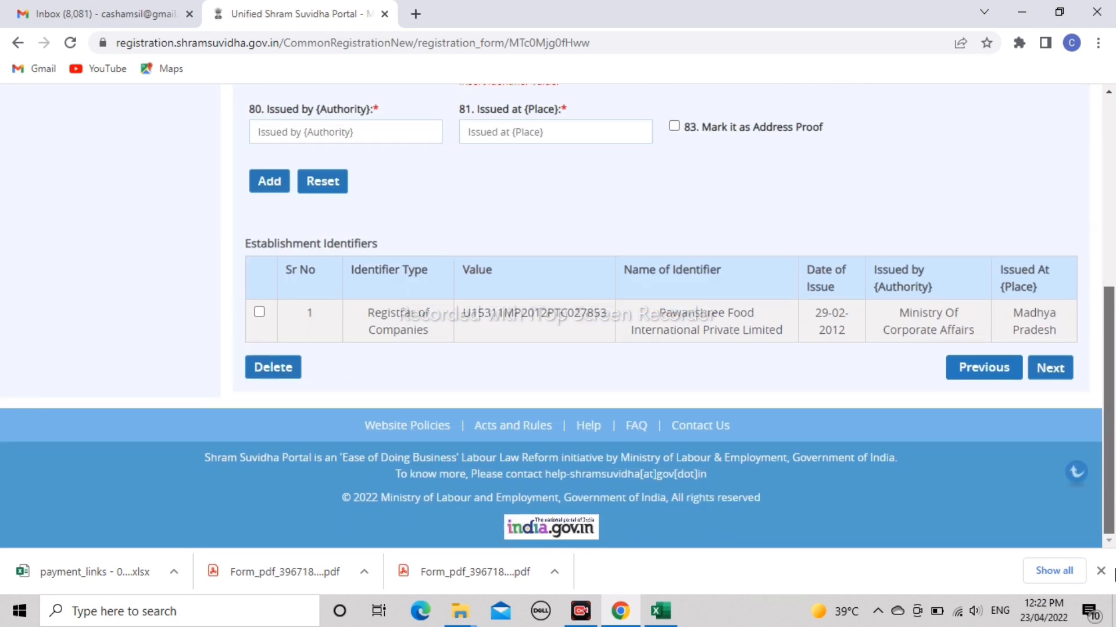
- Open Employment Details and review the EPF figures: 20 employees, 0 excluded, 29-04-2019
left_click(1049, 374)
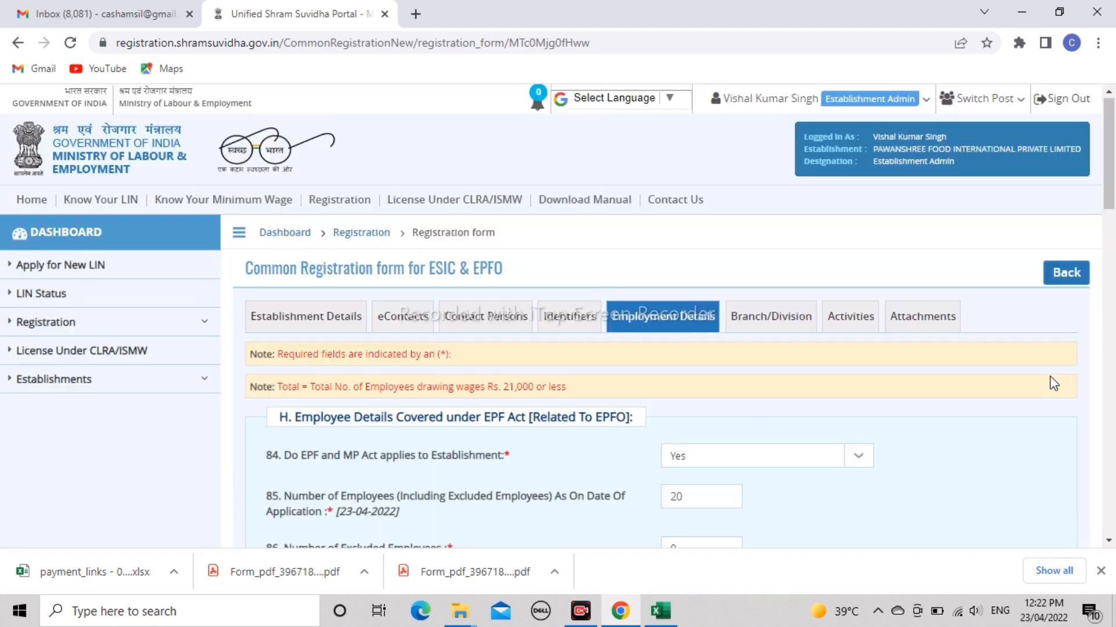
scroll(1113, 230, "down", 3)
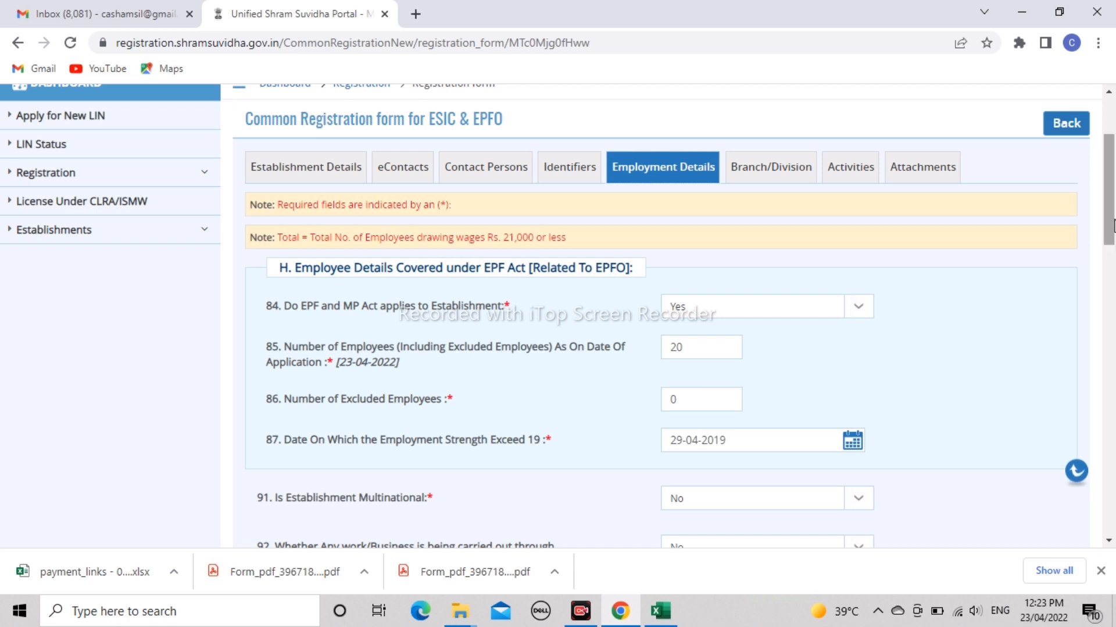
scroll(1112, 226, "down", 2)
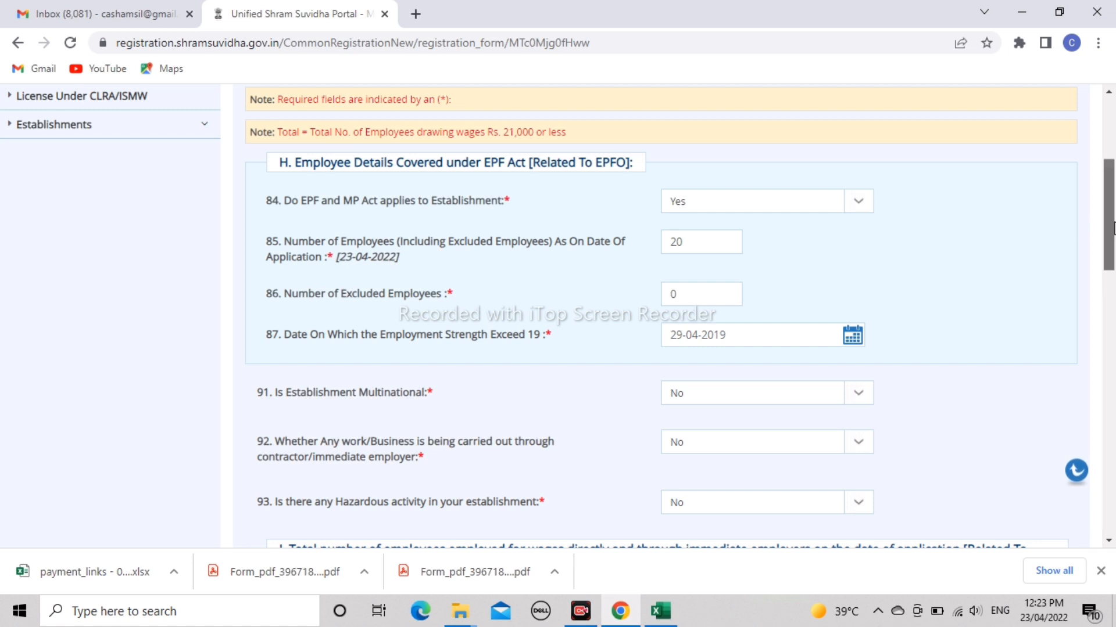
mouse_move(1107, 235)
left_mouse_down()
mouse_move(1113, 300)
mouse_move(1109, 254)
left_mouse_up()
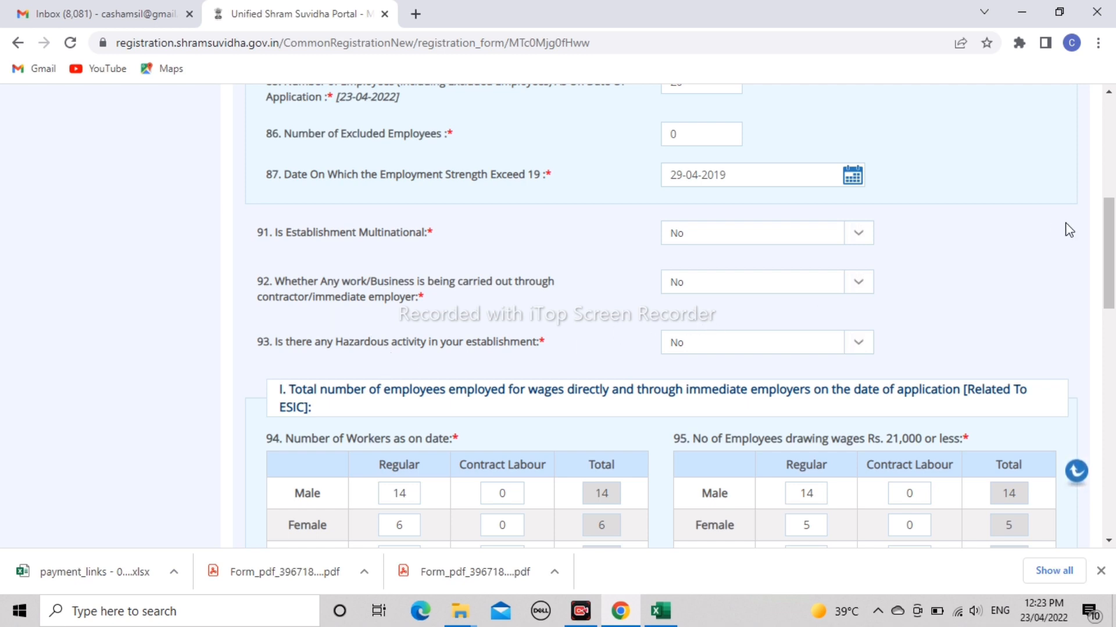
scroll(1112, 248, "down", 4)
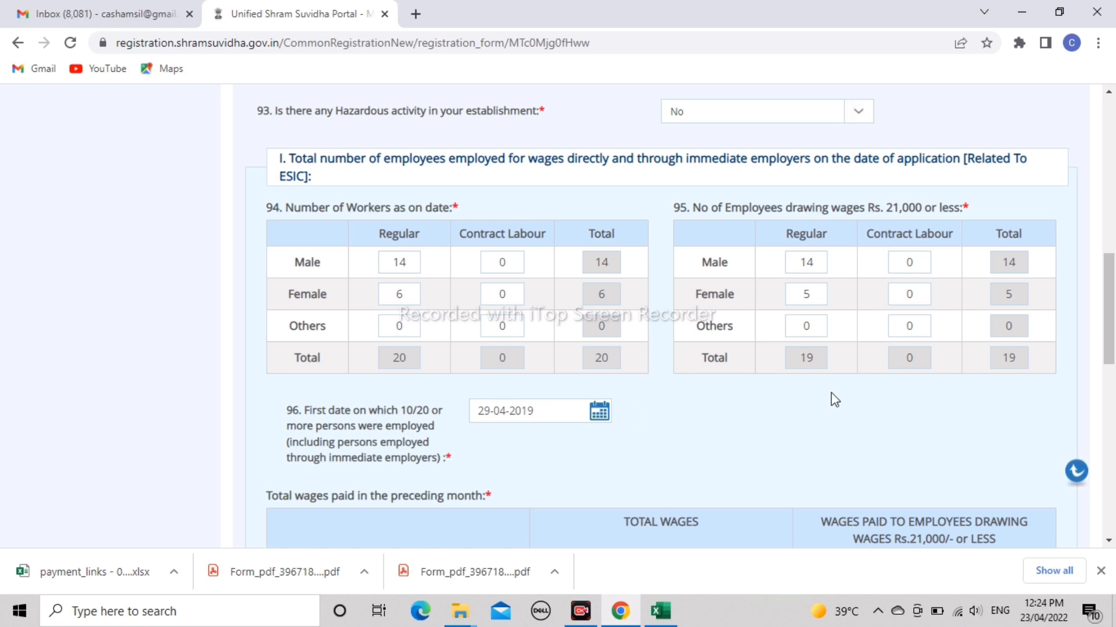
left_click_drag(1111, 301, 1112, 368)
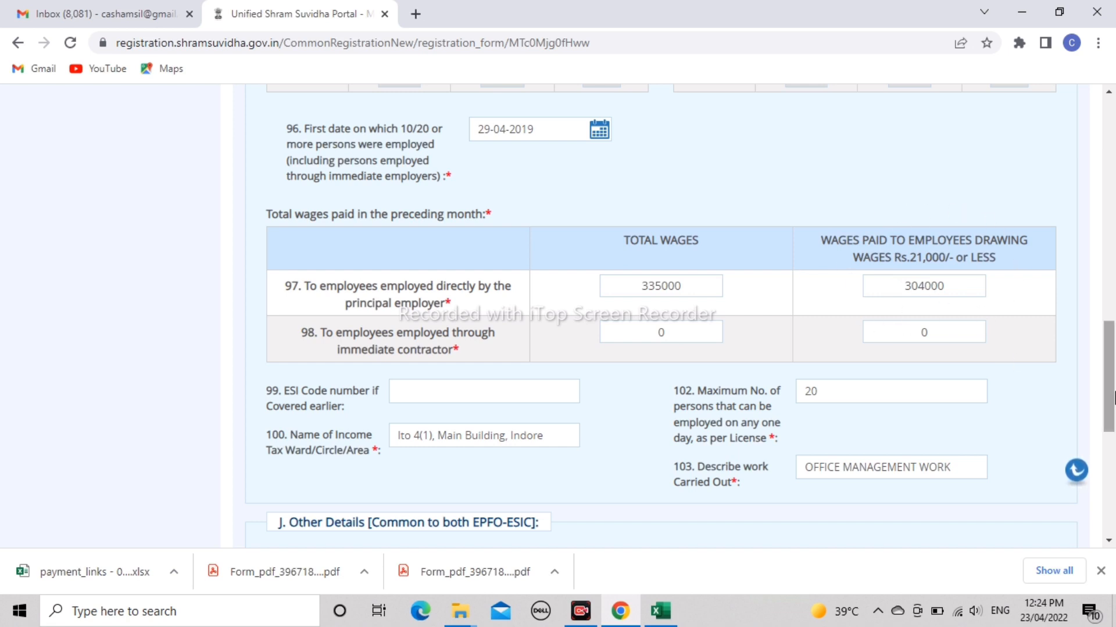
- Keep question 104 premises ownership as Owned and continue to the Branch/Division tab
scroll(569, 356, "down", 2)
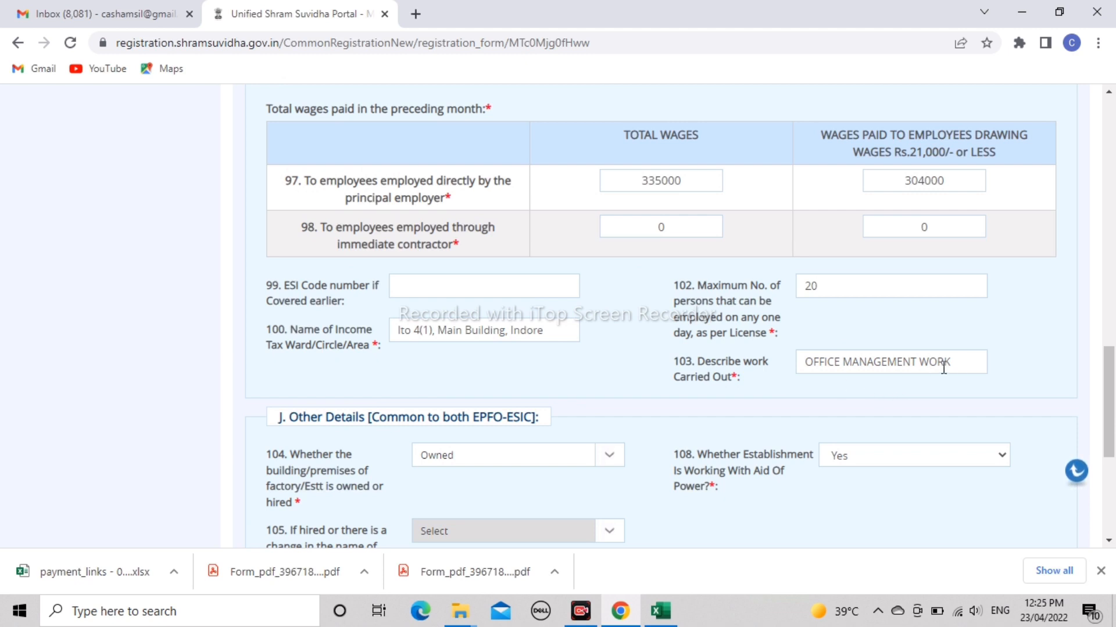
scroll(1111, 407, "down", 1)
scroll(1111, 407, "down", 1)
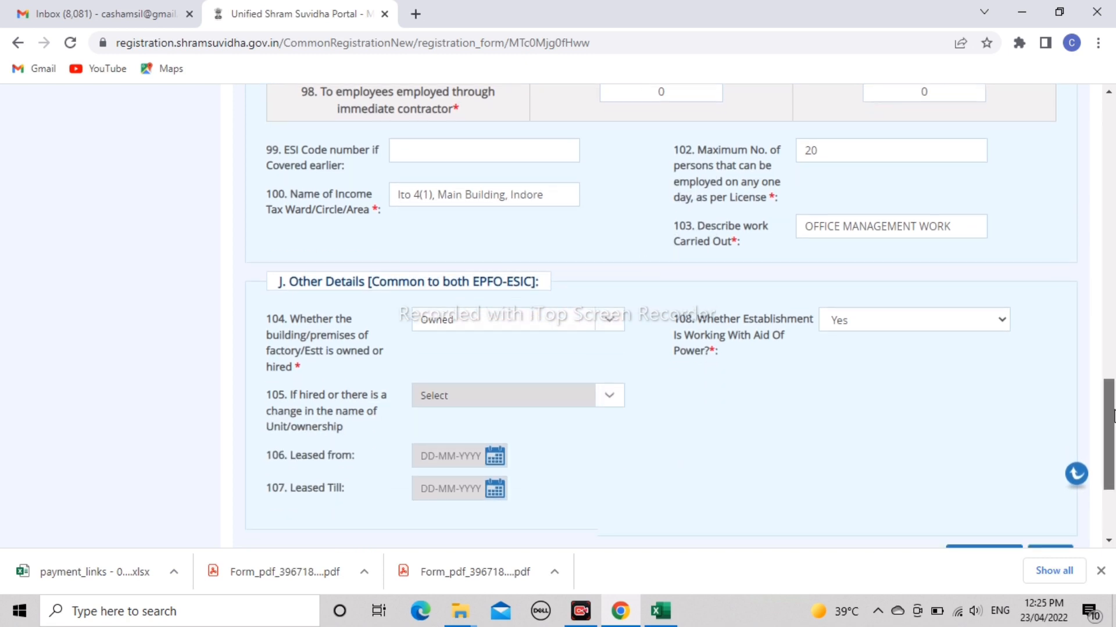
left_click(531, 329)
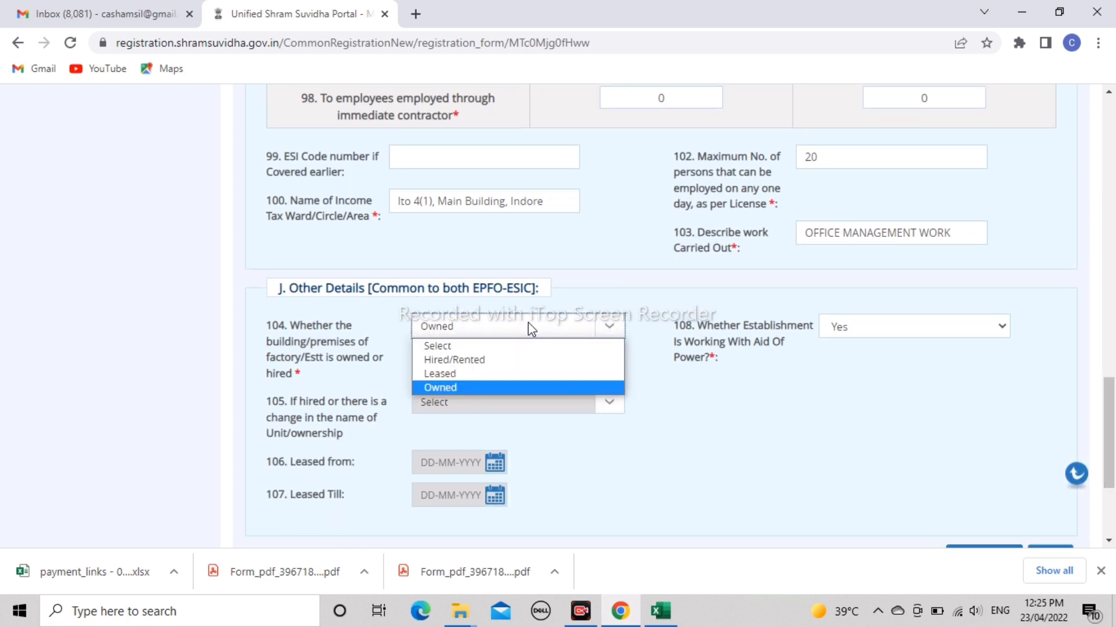
key("Up")
key("Up")
key("Down")
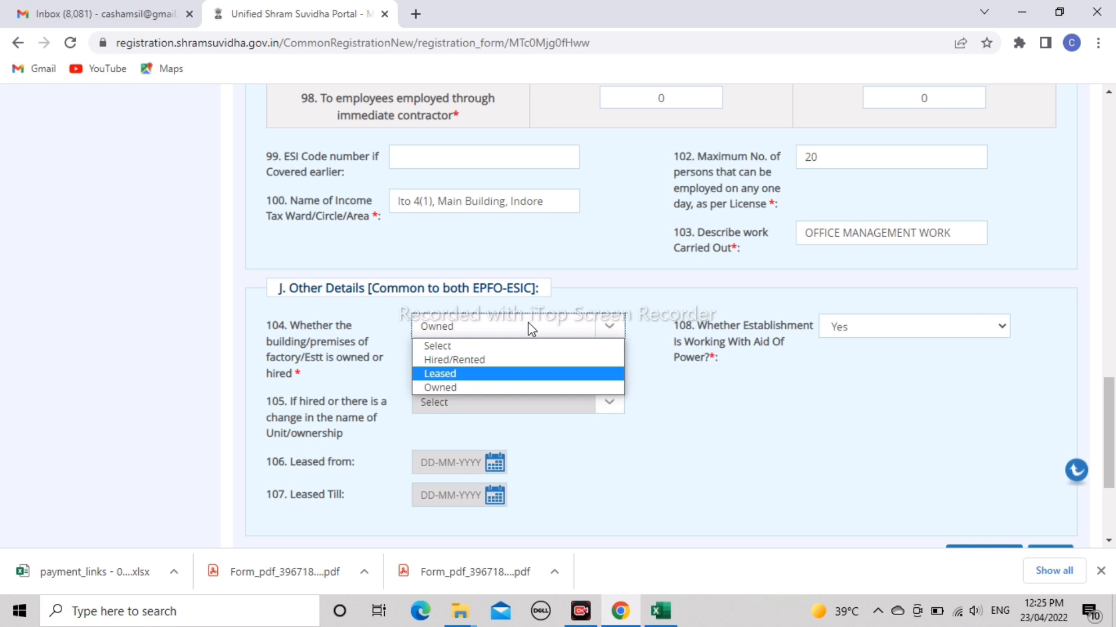
key("Down")
key("Return")
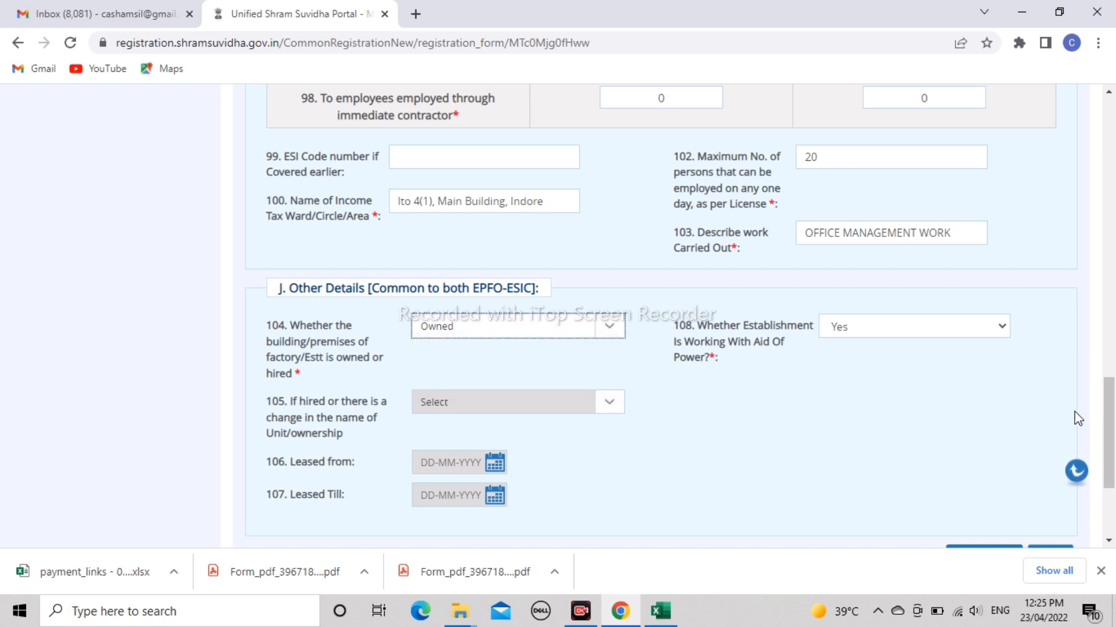
scroll(1106, 456, "down", 3)
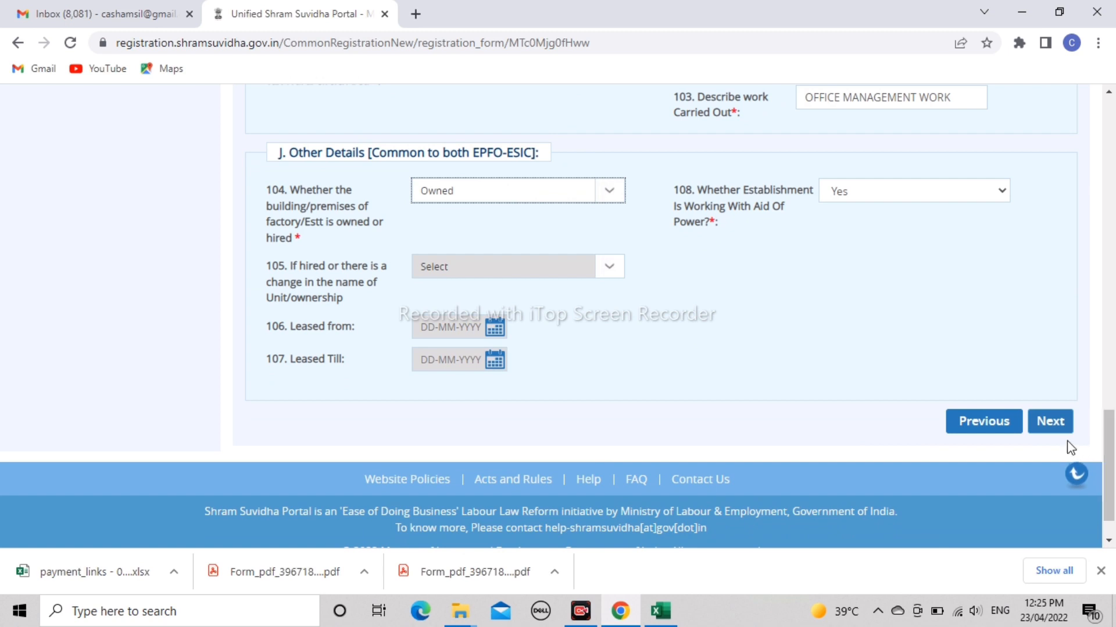
left_click(1055, 429)
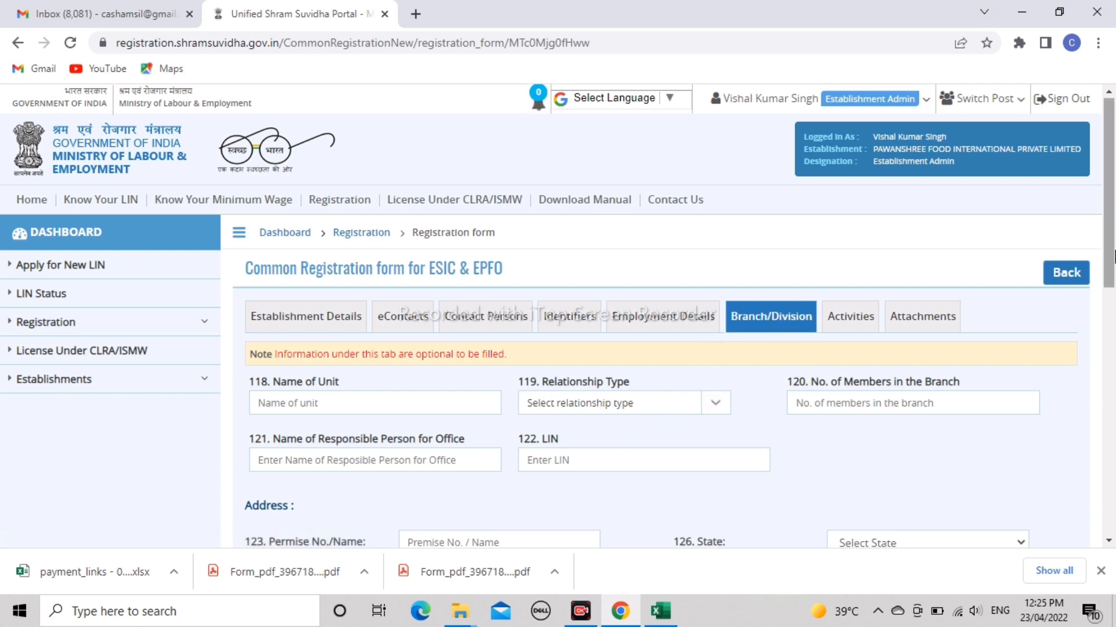
- Scroll past the single listed branch office and continue to the Activities tab
left_click_drag(1113, 256, 1114, 504)
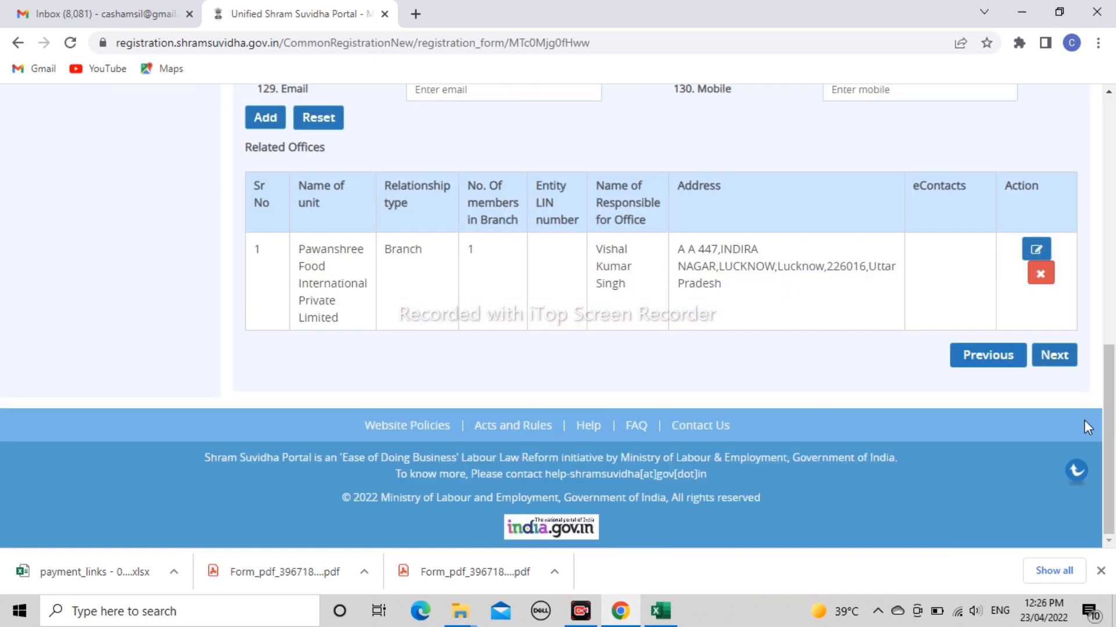
left_click(1053, 356)
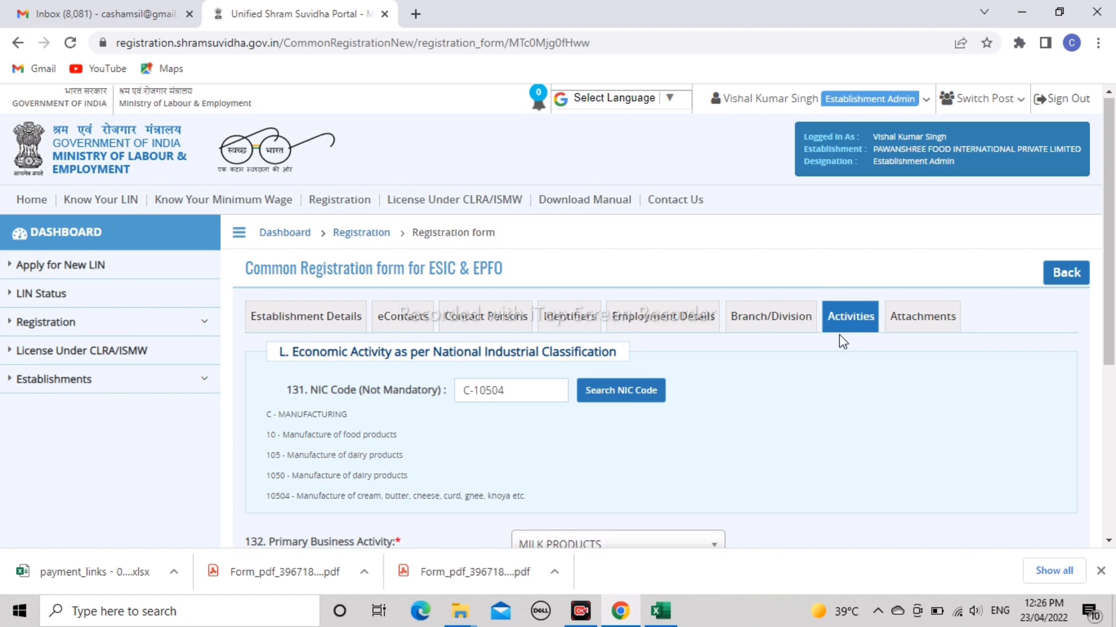
- Open the Search National Industrial Classification Code dialog from the Activities tab
scroll(930, 244, "down", 2)
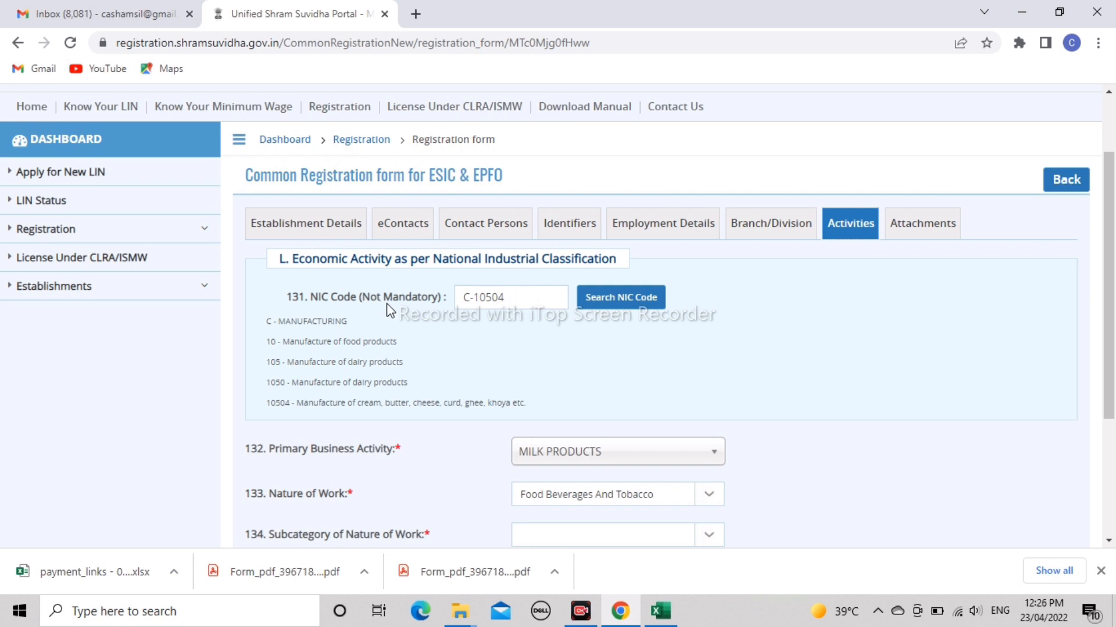
left_click(618, 296)
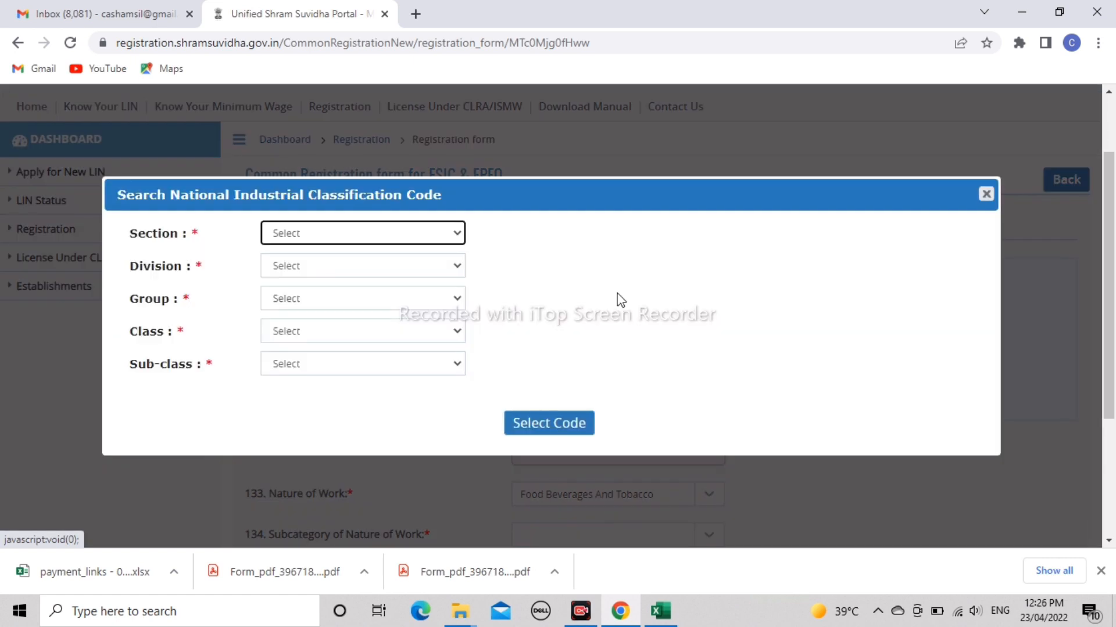
- In the NIC search, choose Section M and Division 69 Legal and accounting activities
left_click(326, 230)
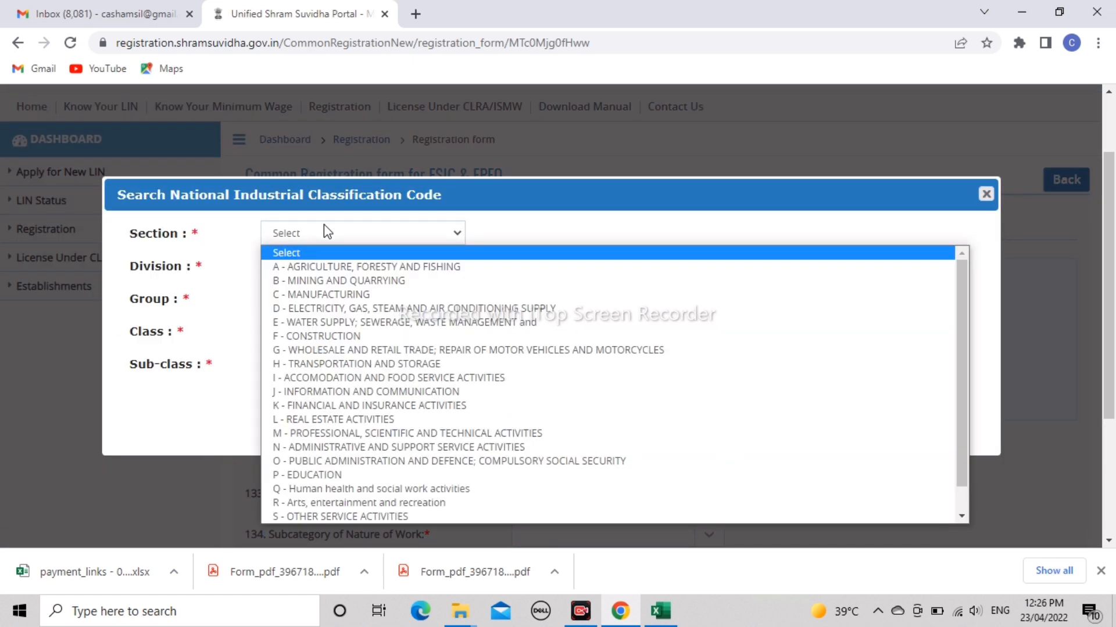
key("Down")
key("Down")
key("Down")
key("Up")
key("Up")
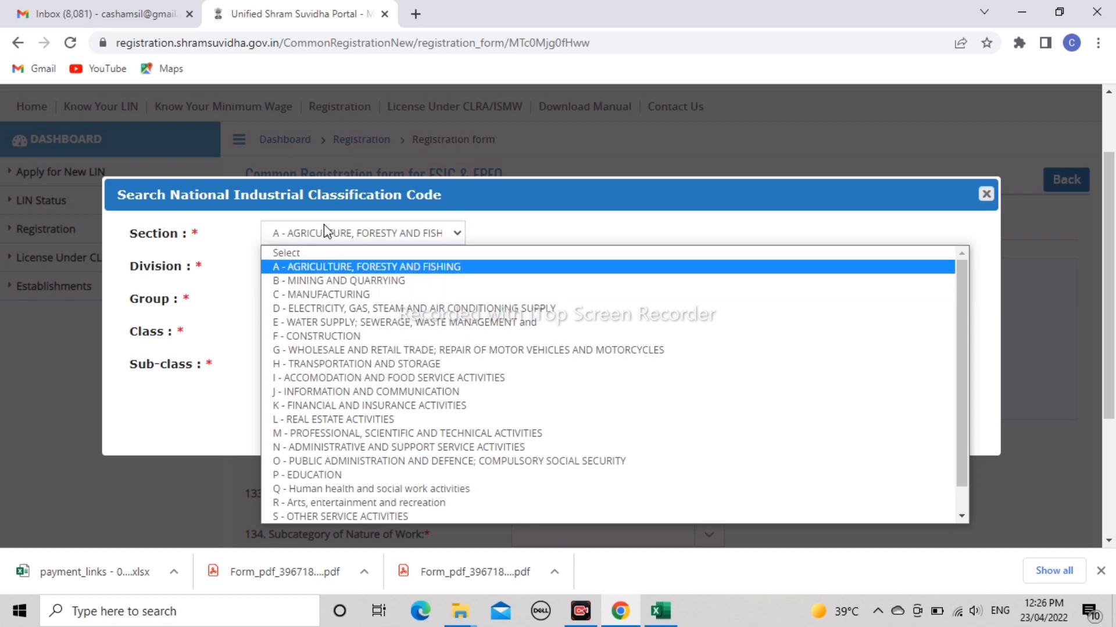
key("Down")
key("Down")
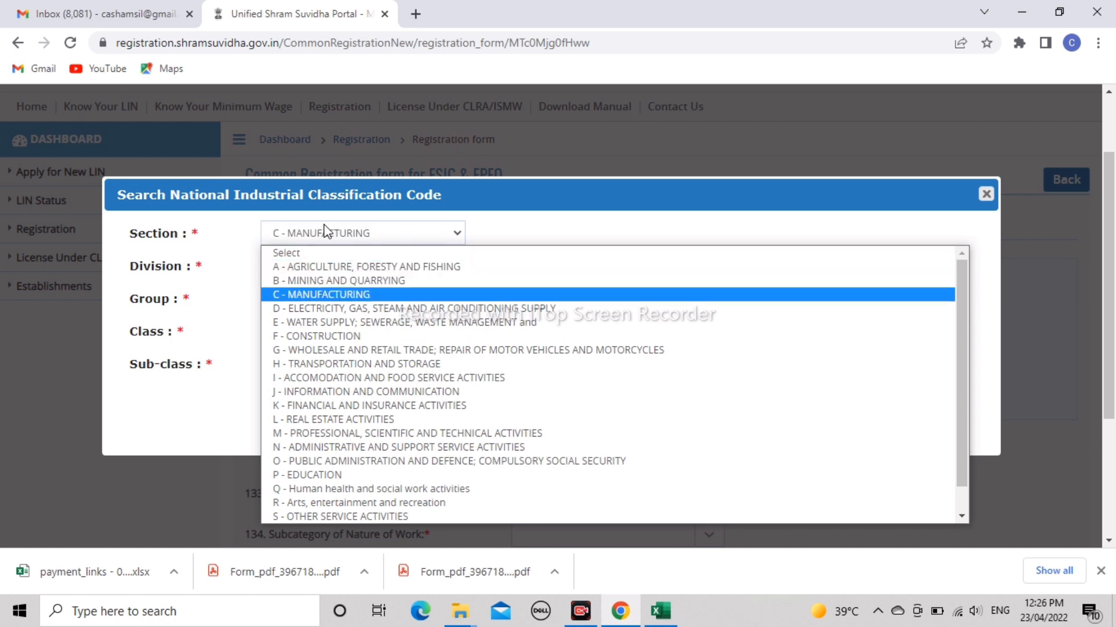
key("Down")
key("Down")
key("Down")
key("Down")
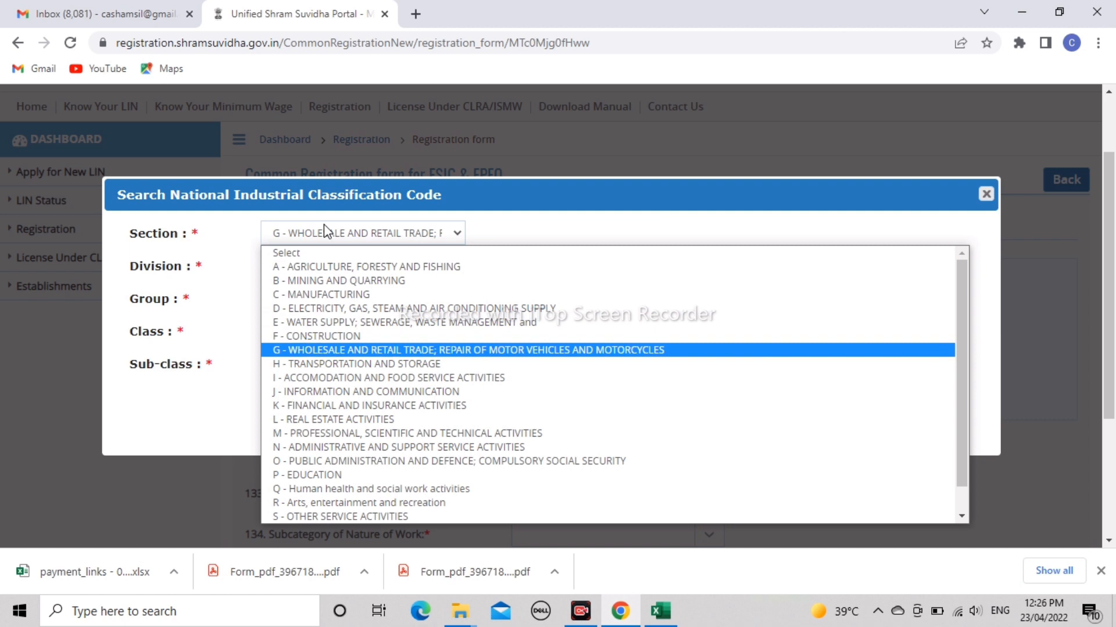
key("Down")
key("Down")
key("Down")
key("Down")
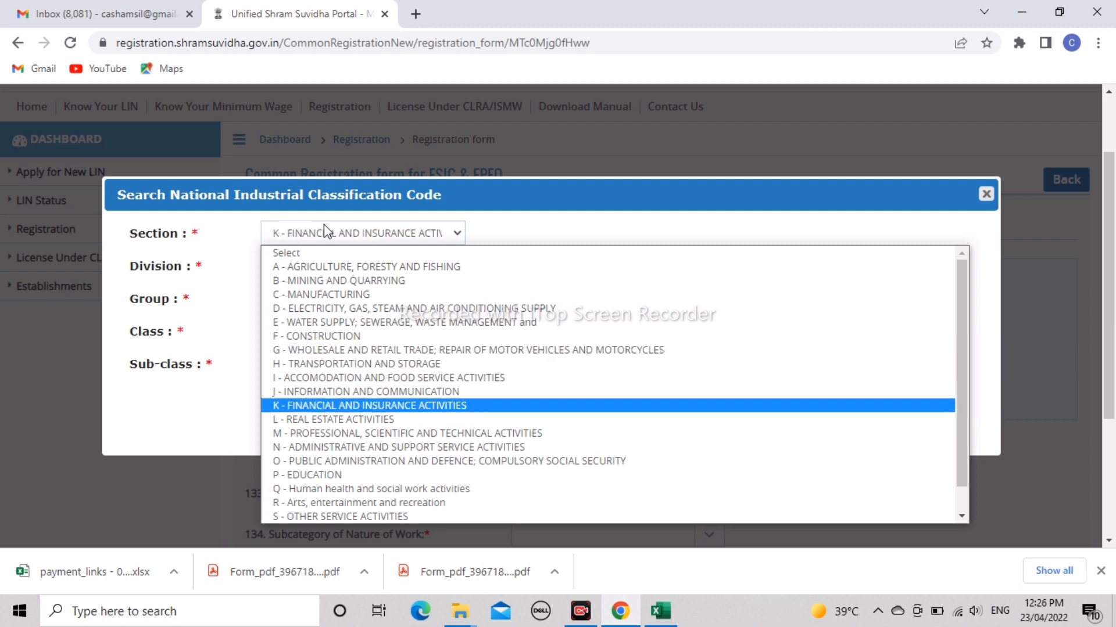
key("Down")
key("Down")
key("Down")
key("Down")
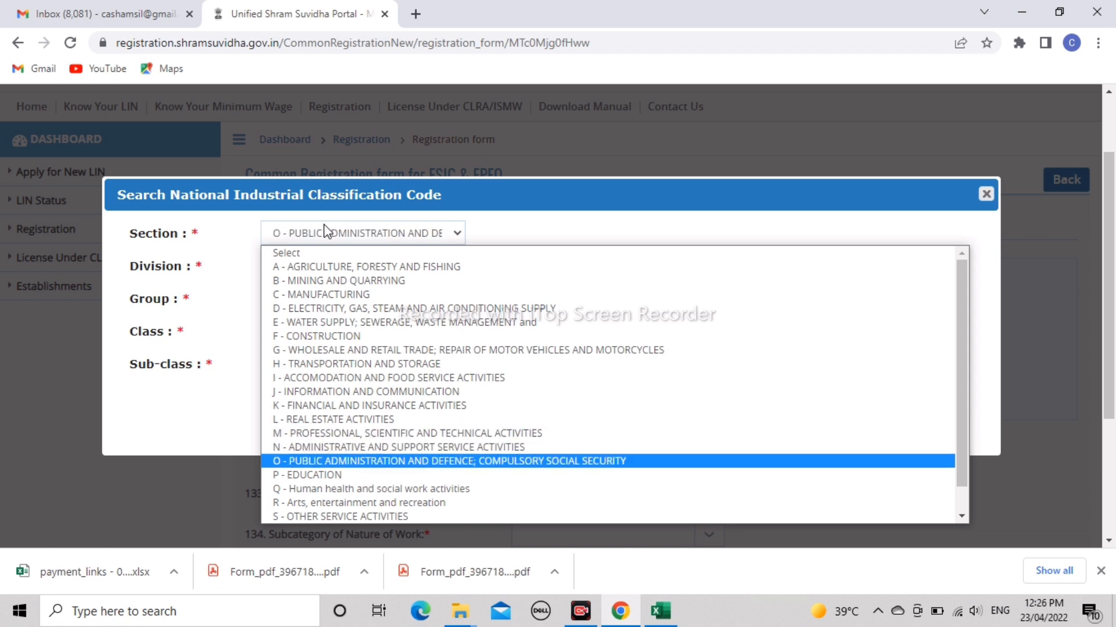
key("Up")
key("Up")
key("Return")
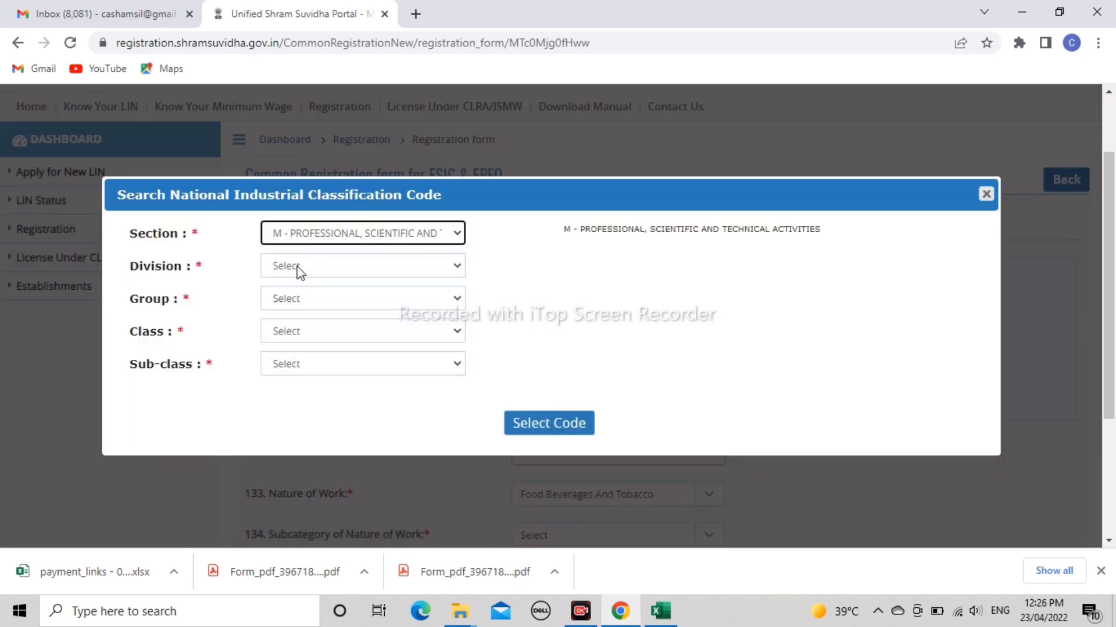
left_click(299, 271)
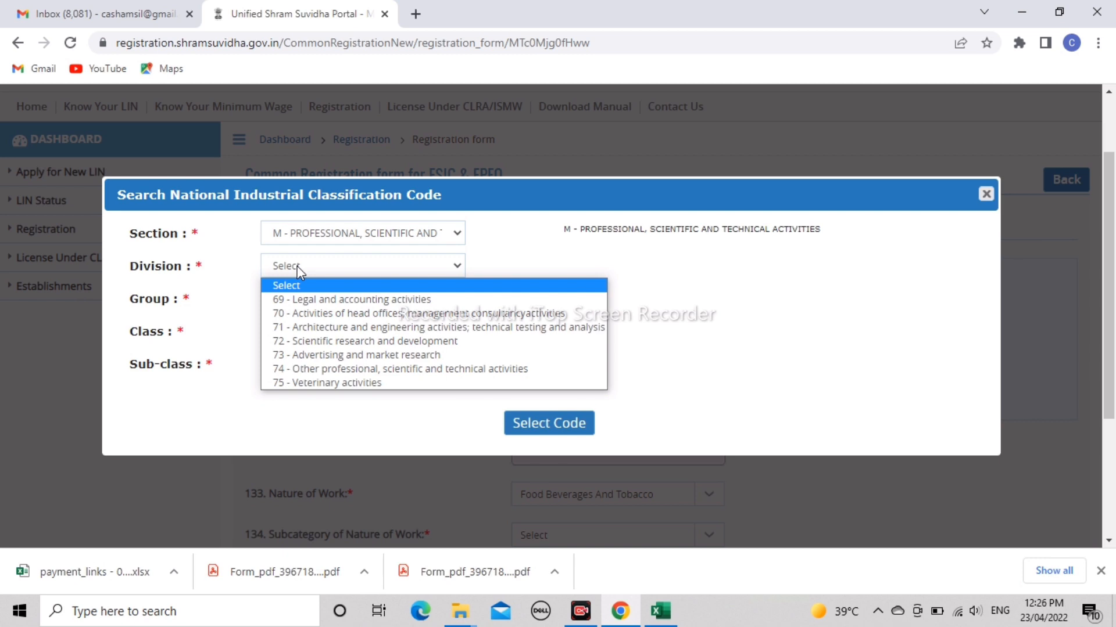
key("Down")
key("Return")
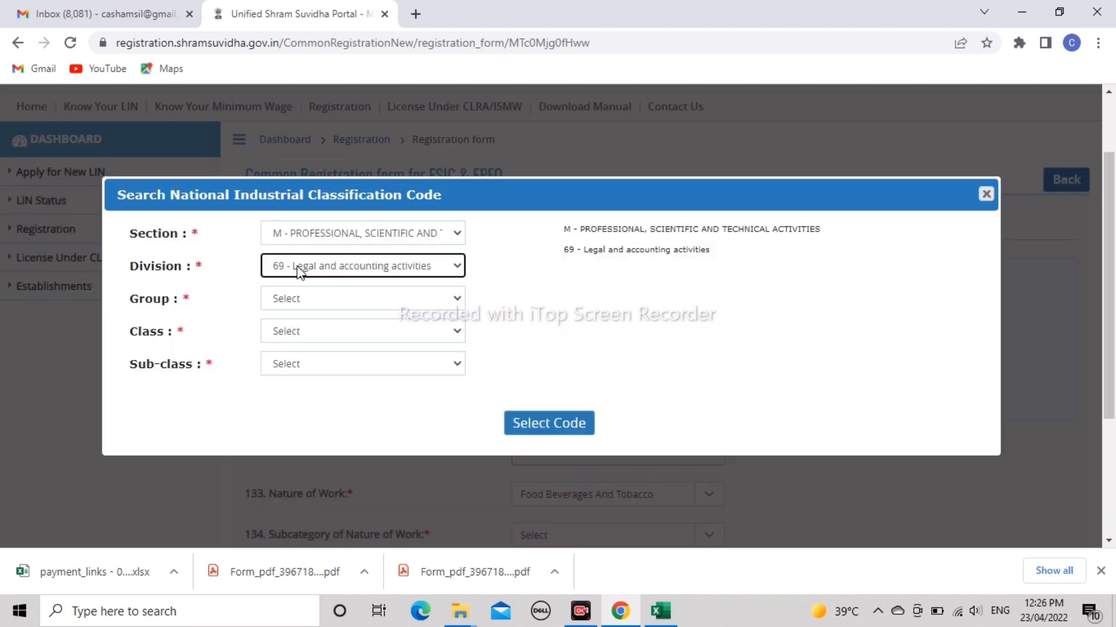
- Pick group 692, class 6920 and sub-class 69202, then close the search without applying it
left_click(328, 299)
key("Down")
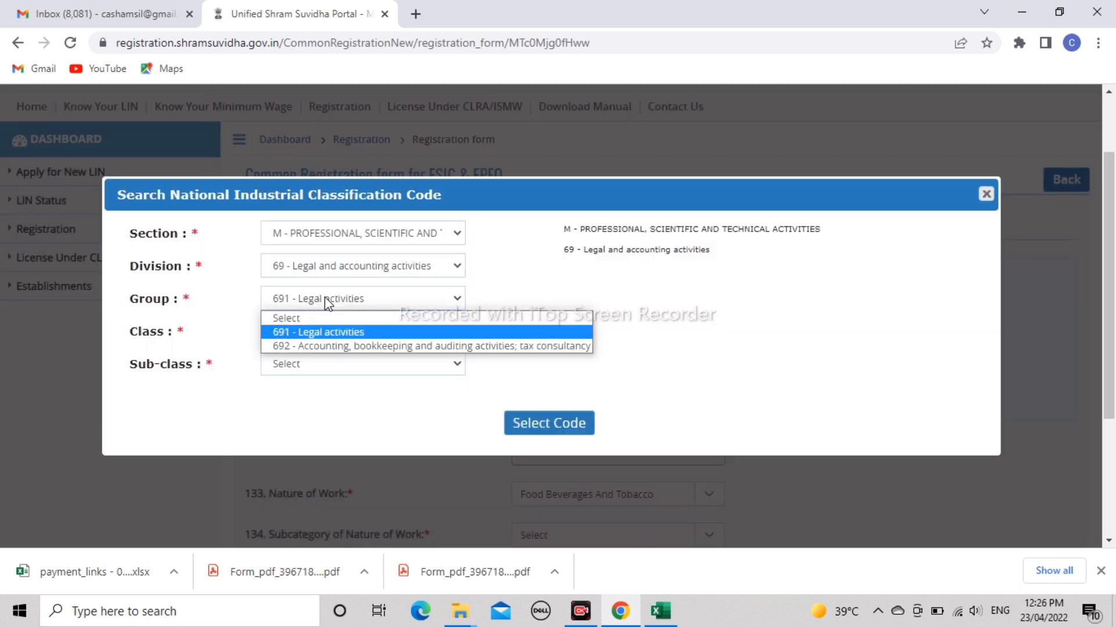
key("Down")
key("Return")
left_click(308, 331)
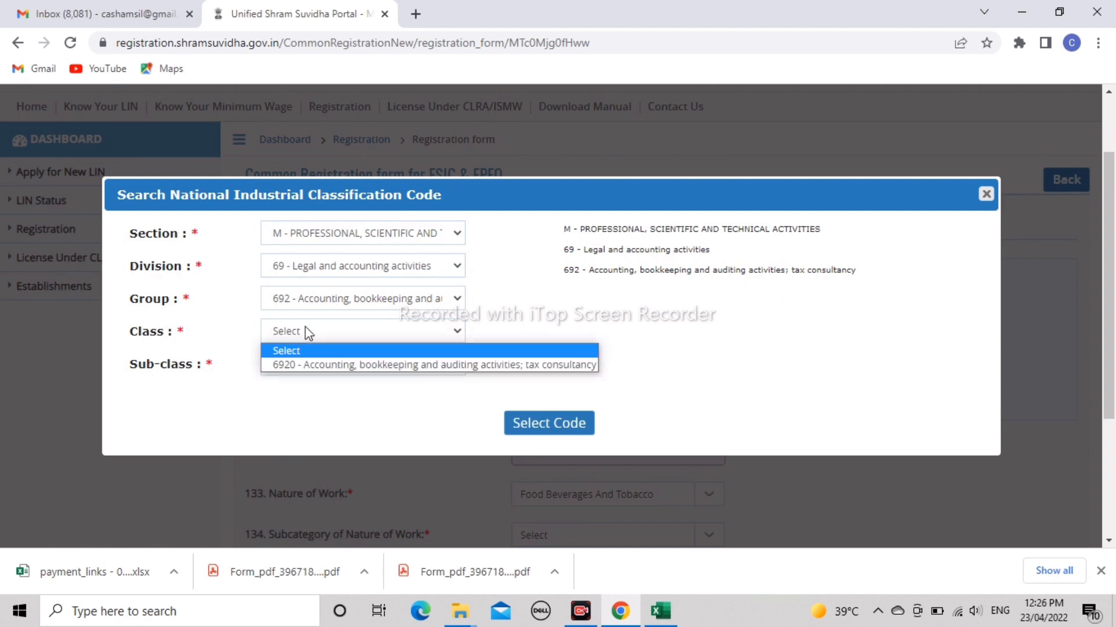
key("Down")
key("Return")
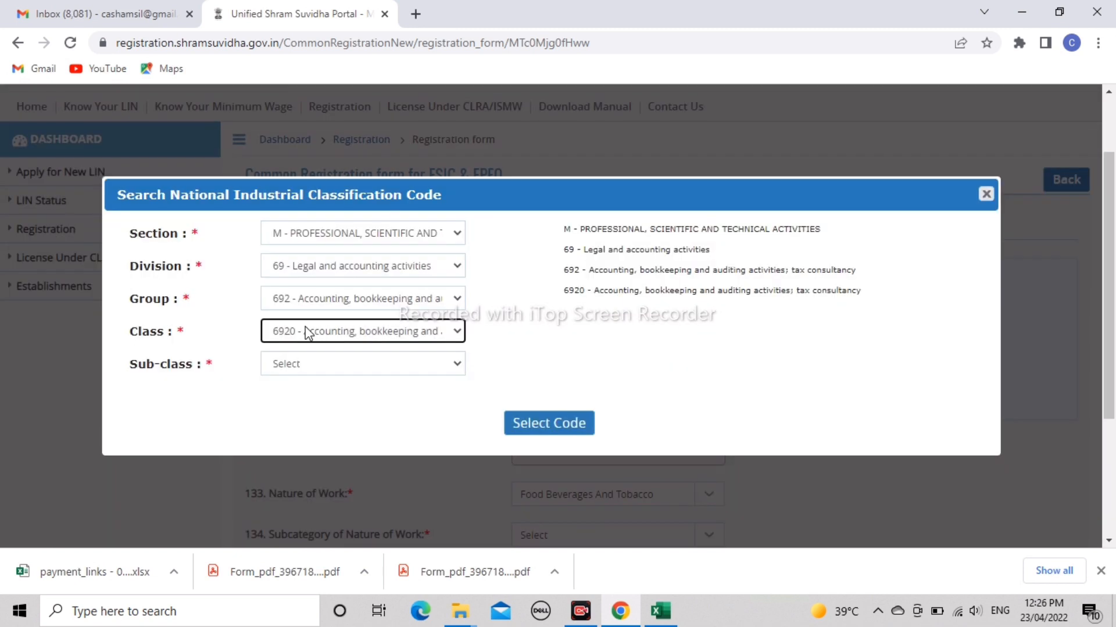
left_click(296, 365)
key("Down")
key("Down")
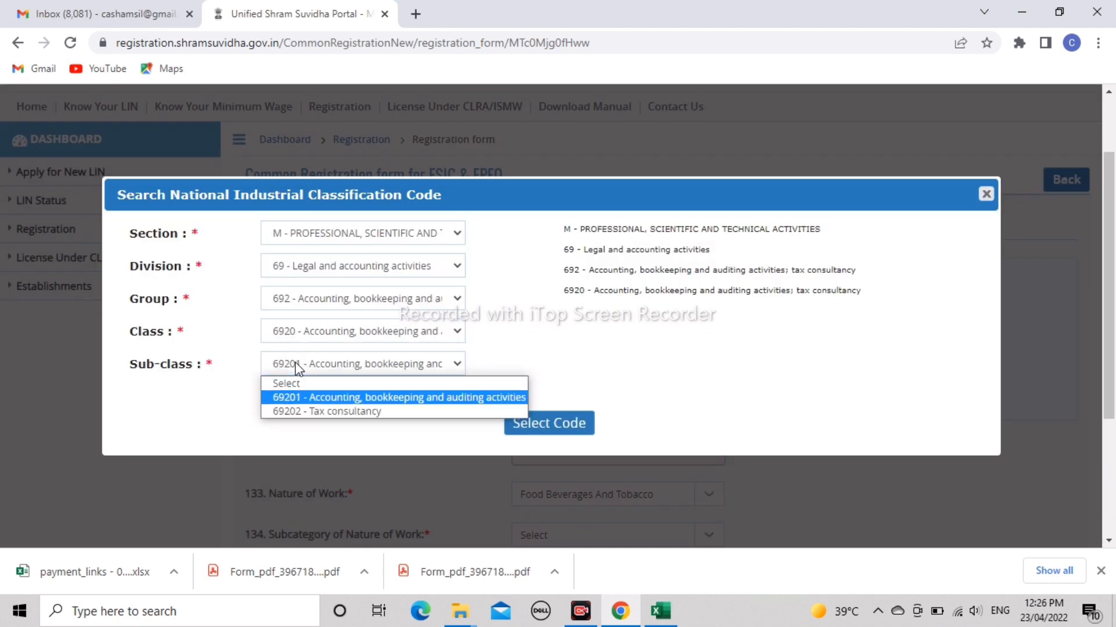
key("Return")
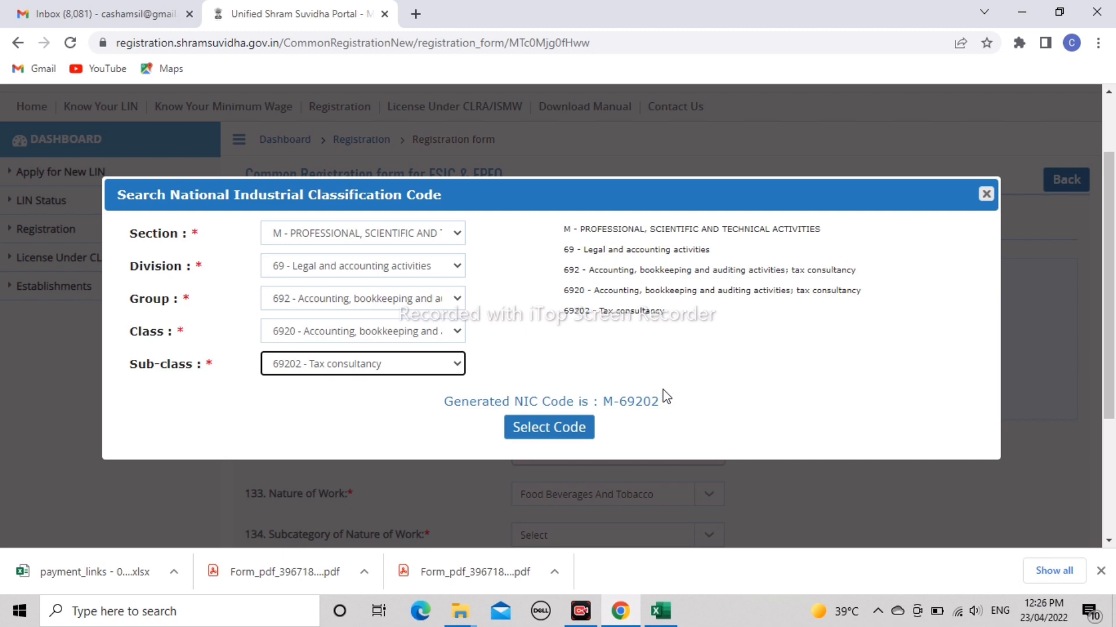
left_click(416, 234)
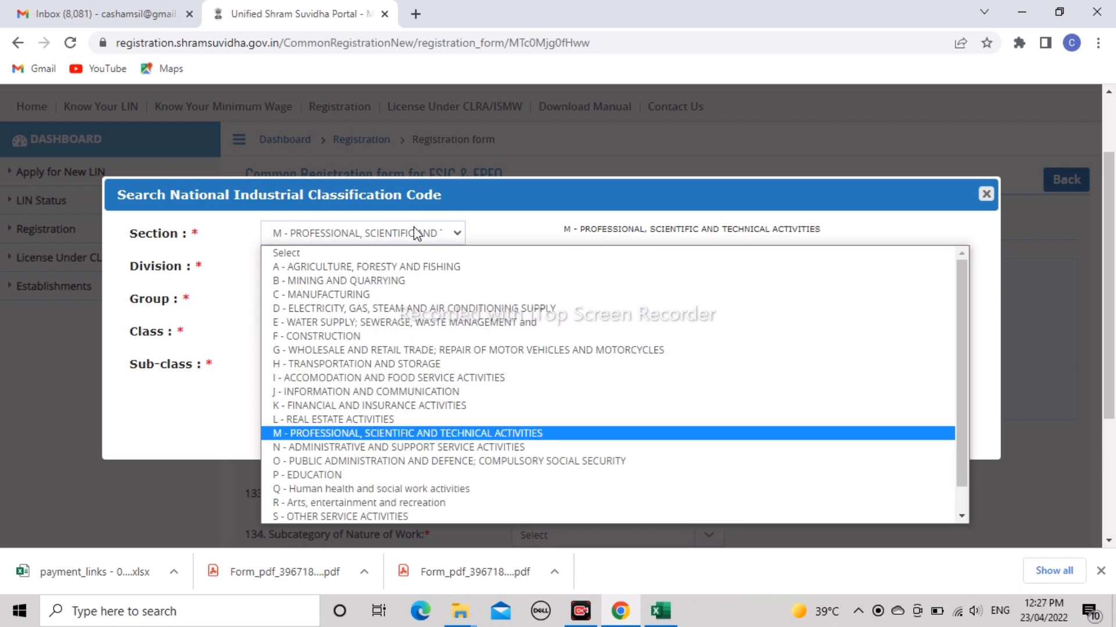
left_click(986, 194)
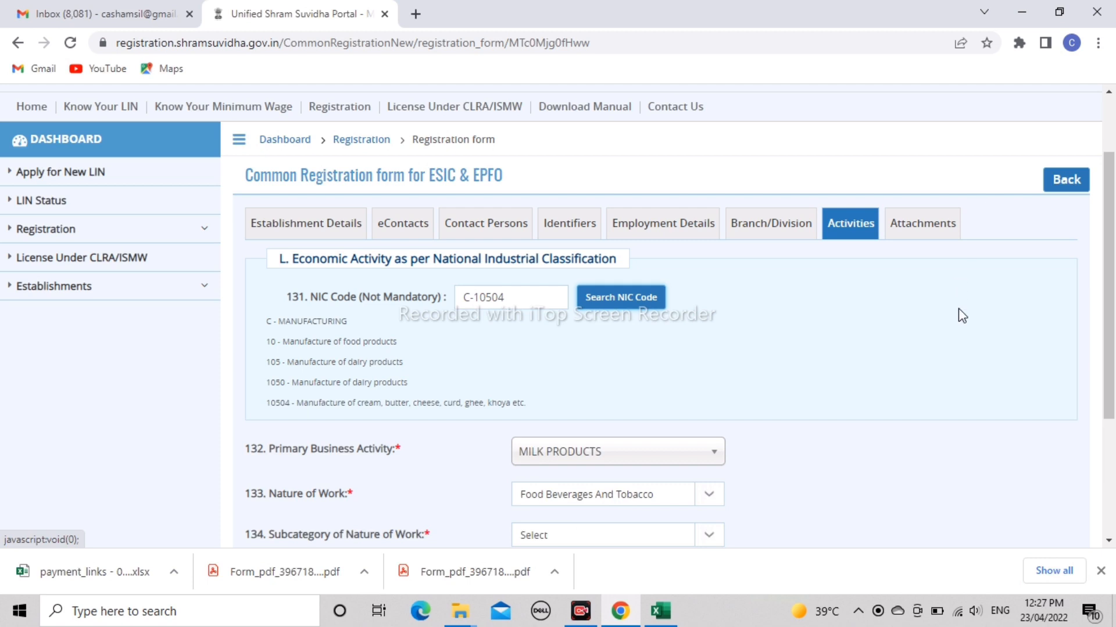
- Keep MILK PRODUCTS as the primary business activity
scroll(962, 316, "down", 2)
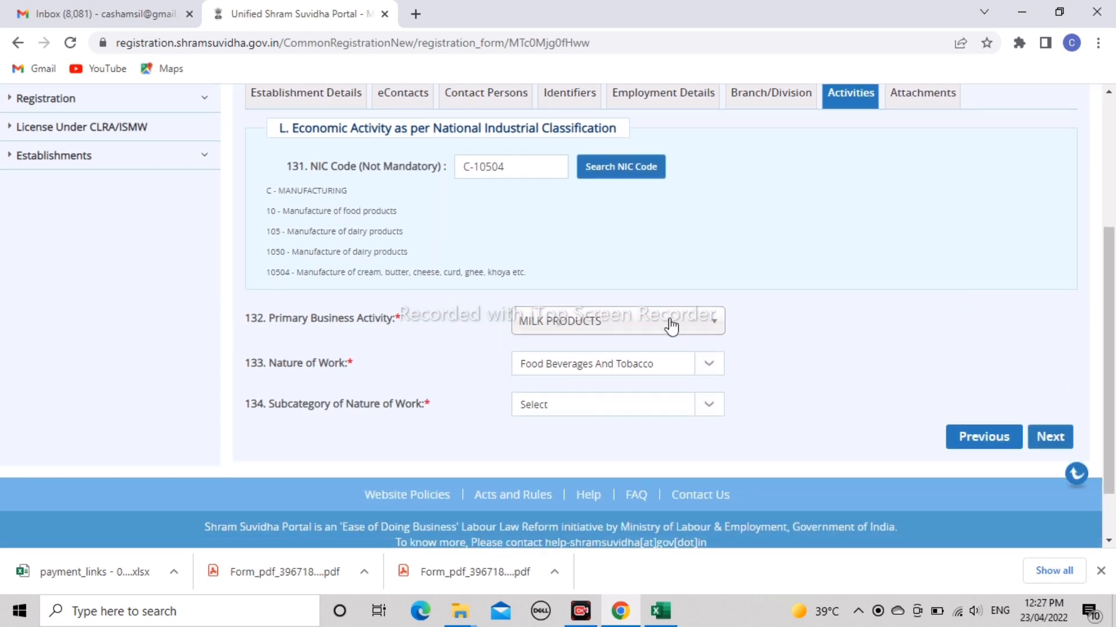
left_click(626, 334)
key("Up")
key("Up")
key("Up")
key("Up")
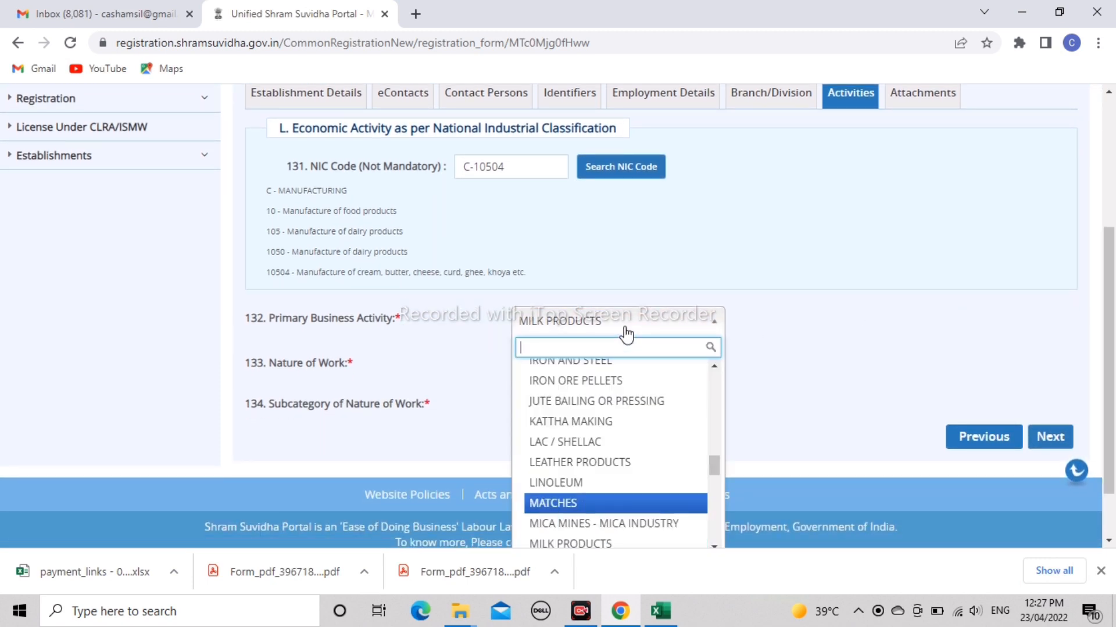
key("Up")
key("Up")
key("Up")
key("Up")
key("Up")
key("Up")
key("Up")
key("Up")
key("Up")
key("Up")
key("Up")
key("Up")
key("Up")
key("Up")
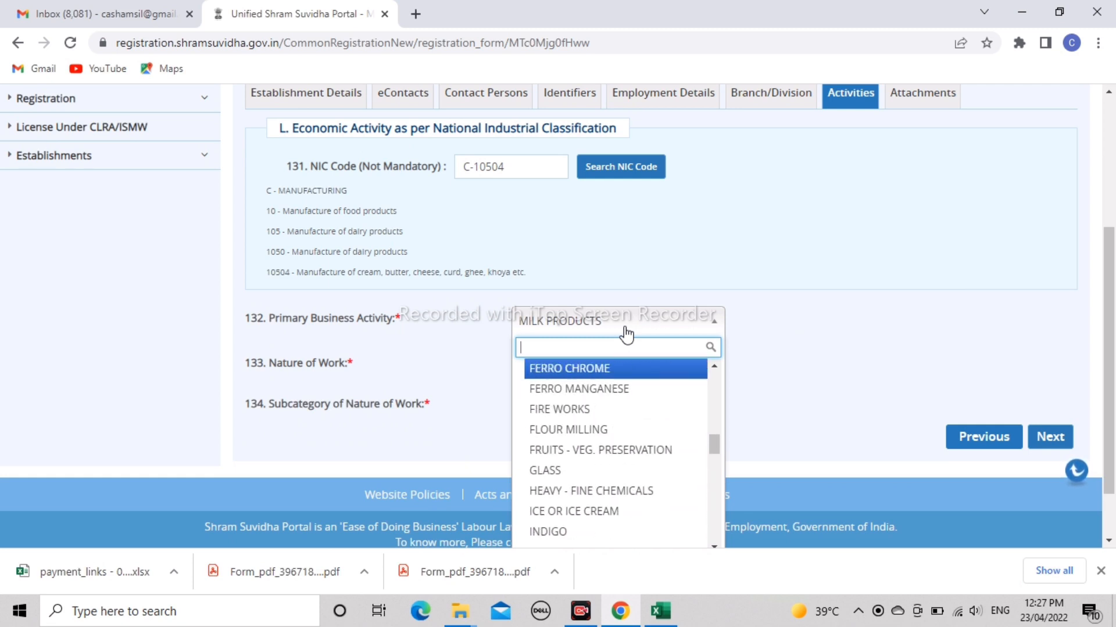
left_click(785, 290)
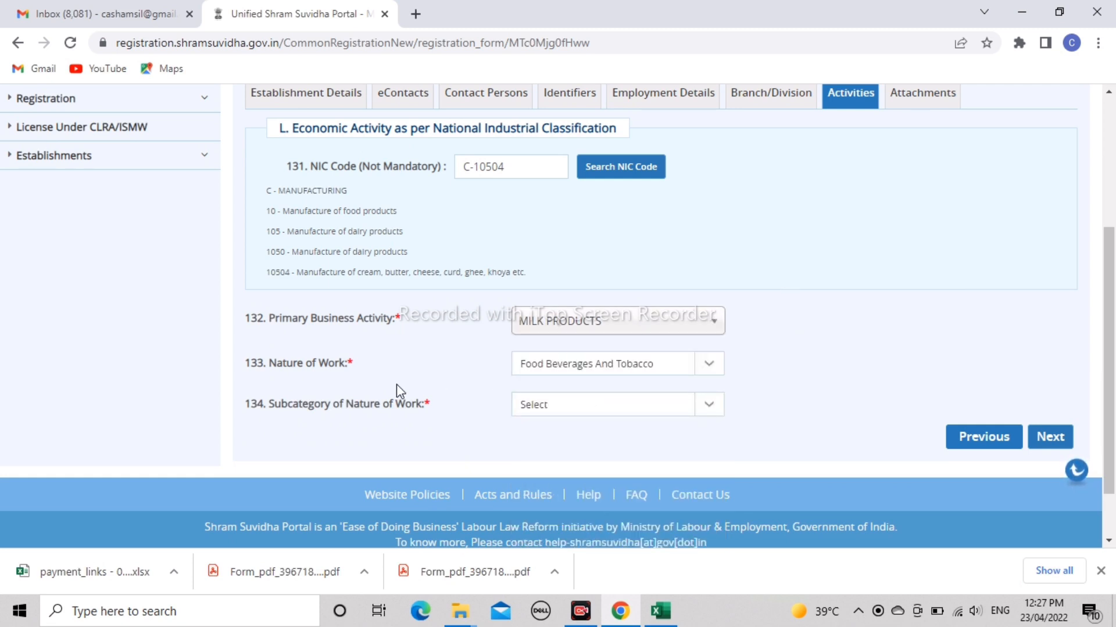
- Set Subcategory of Nature of Work to Others and advance to the Attachments tab
left_click(581, 409)
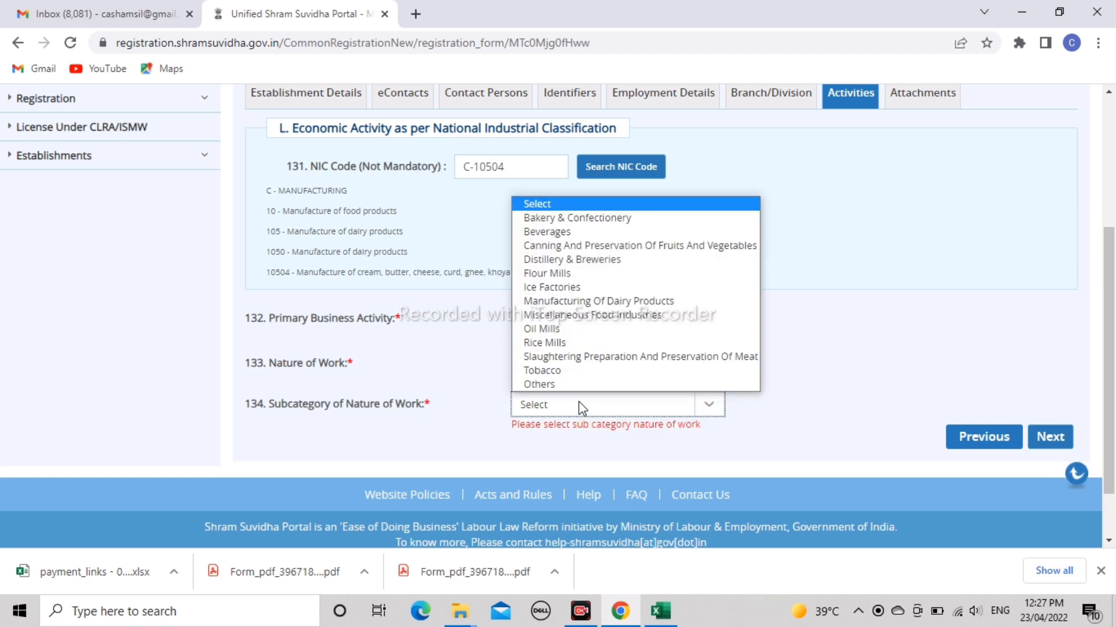
key("Down")
key("Down")
key("Down")
key("Down")
key("Down")
key("Down")
key("Down")
key("Down")
key("Down")
key("Down")
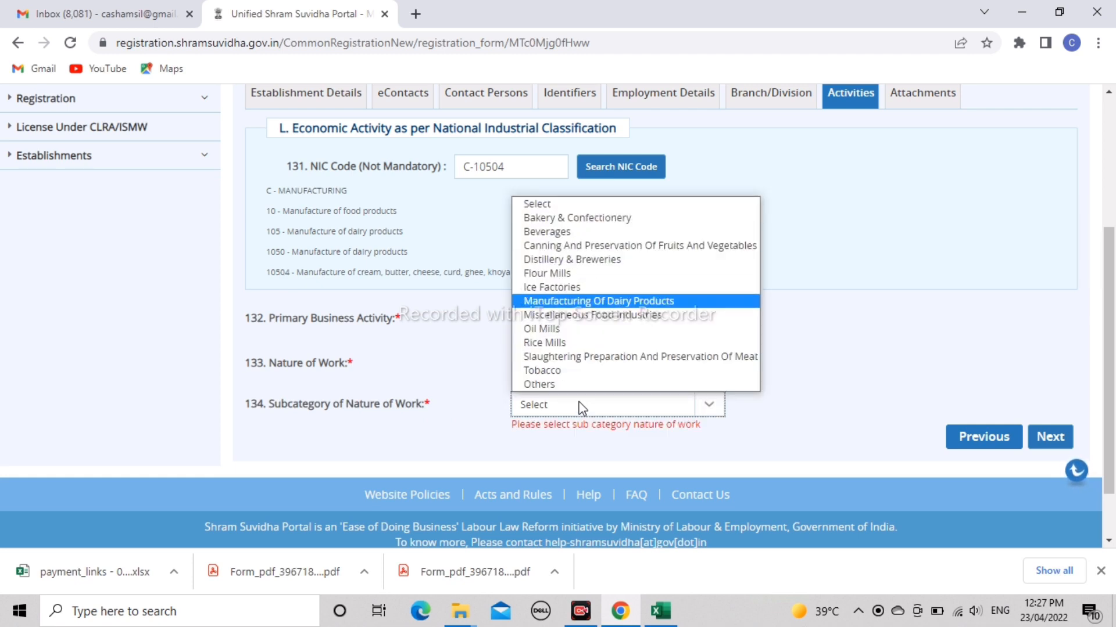
key("Down")
key("Down")
key("Down")
key("Return")
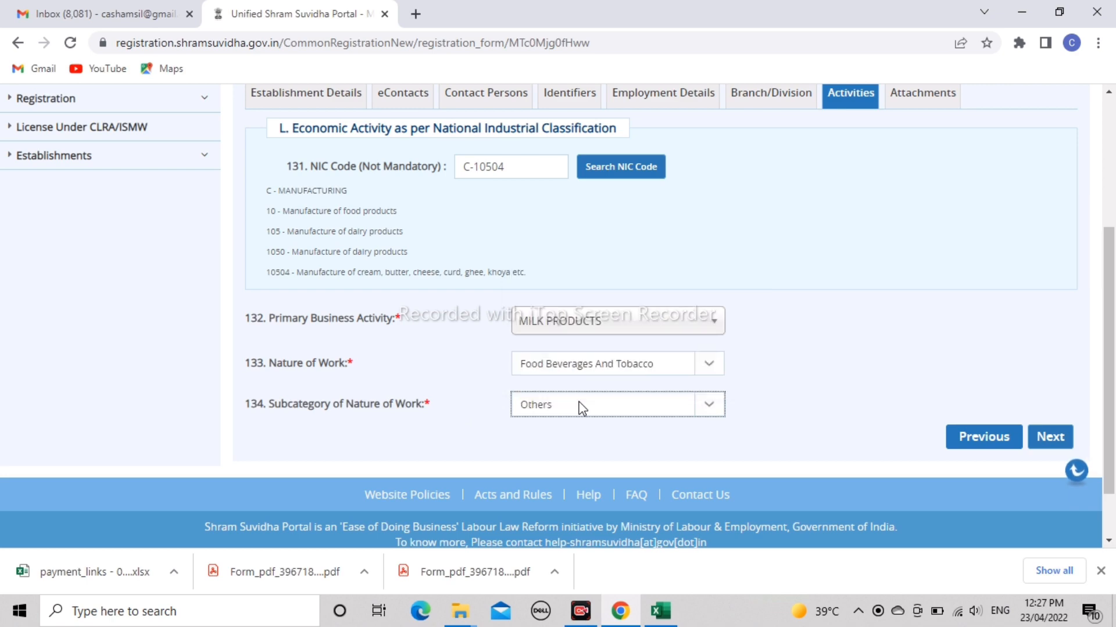
left_click(1055, 438)
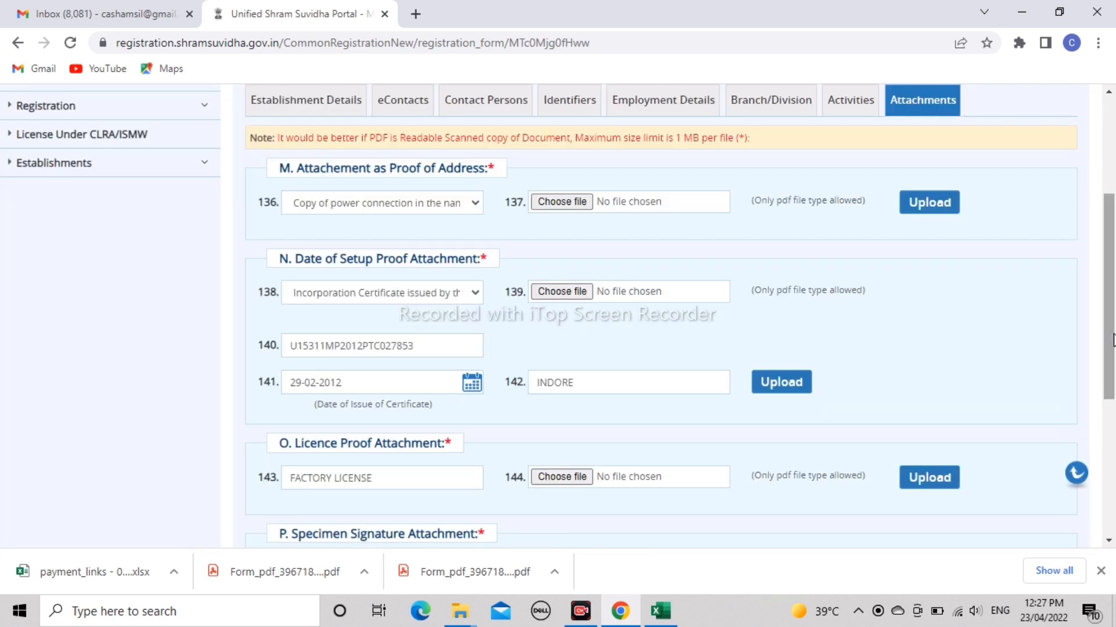
left_click_drag(1113, 329, 1113, 270)
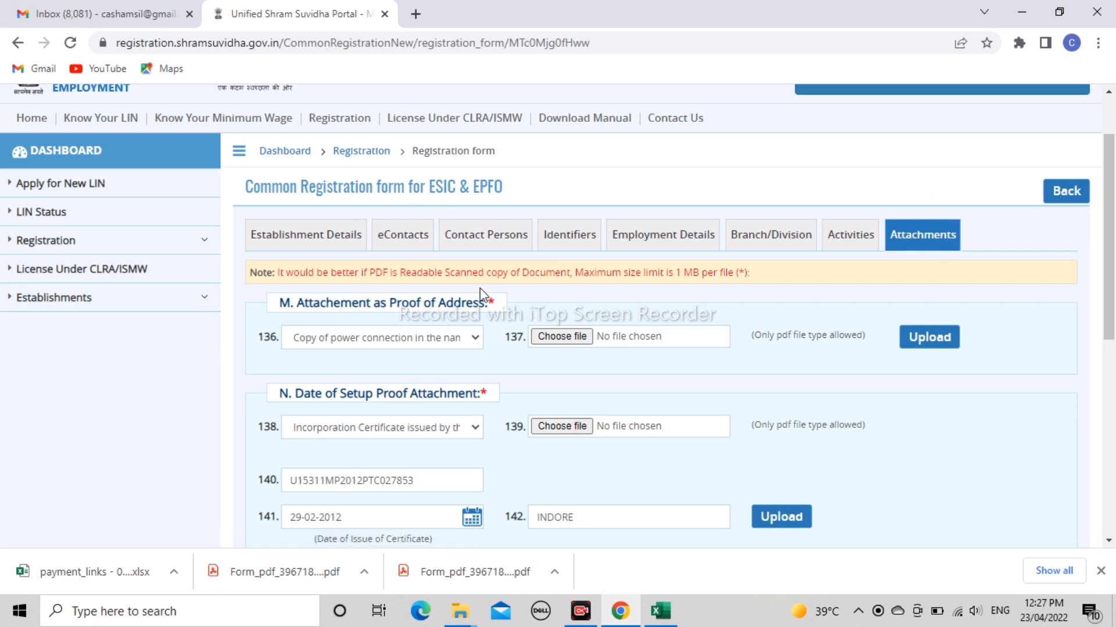
left_click(440, 343)
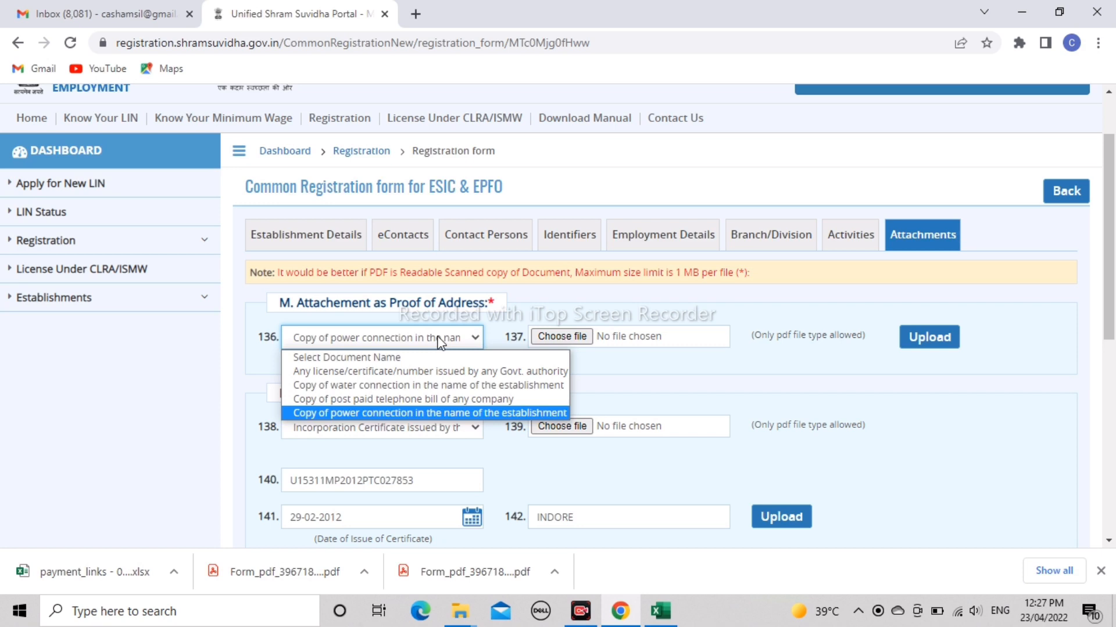
key("Up")
key("Up")
key("Up")
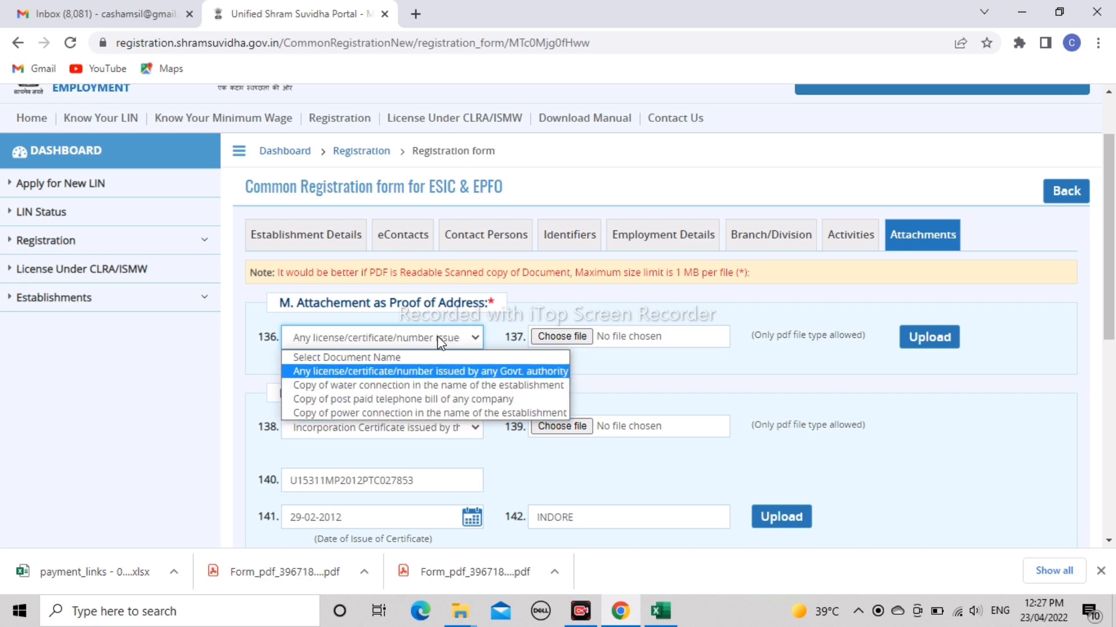
key("Down")
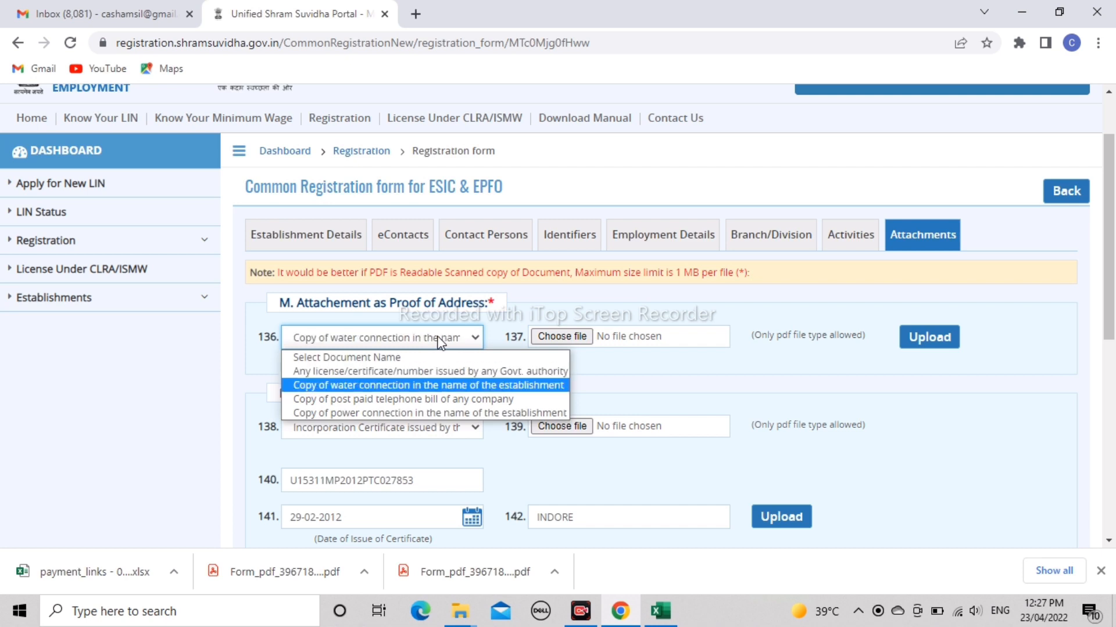
key("Down")
key("Down")
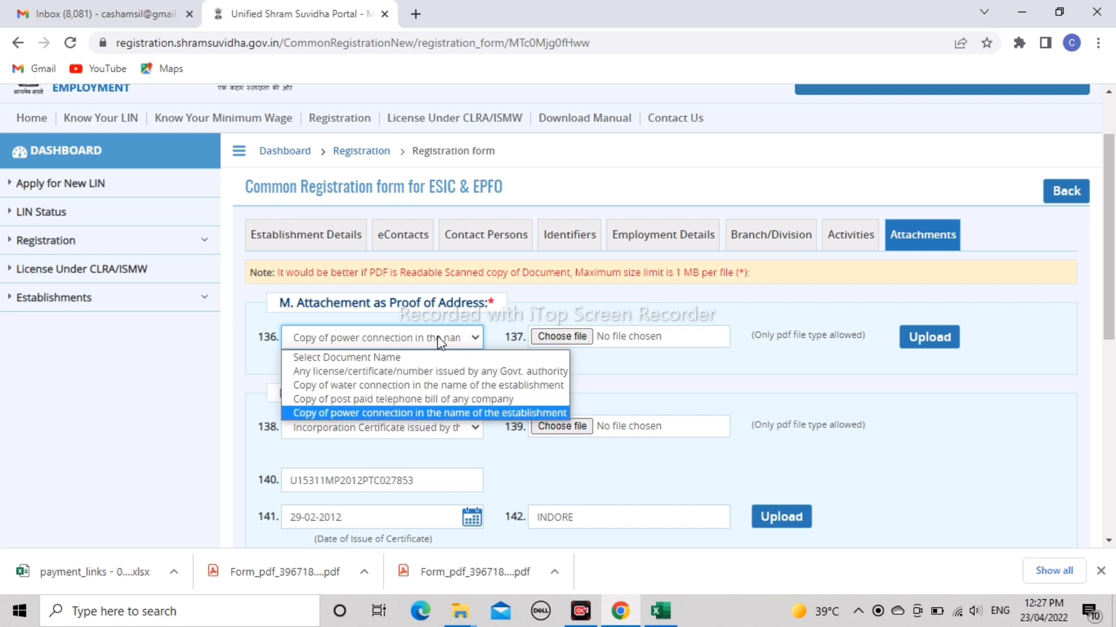
key("Return")
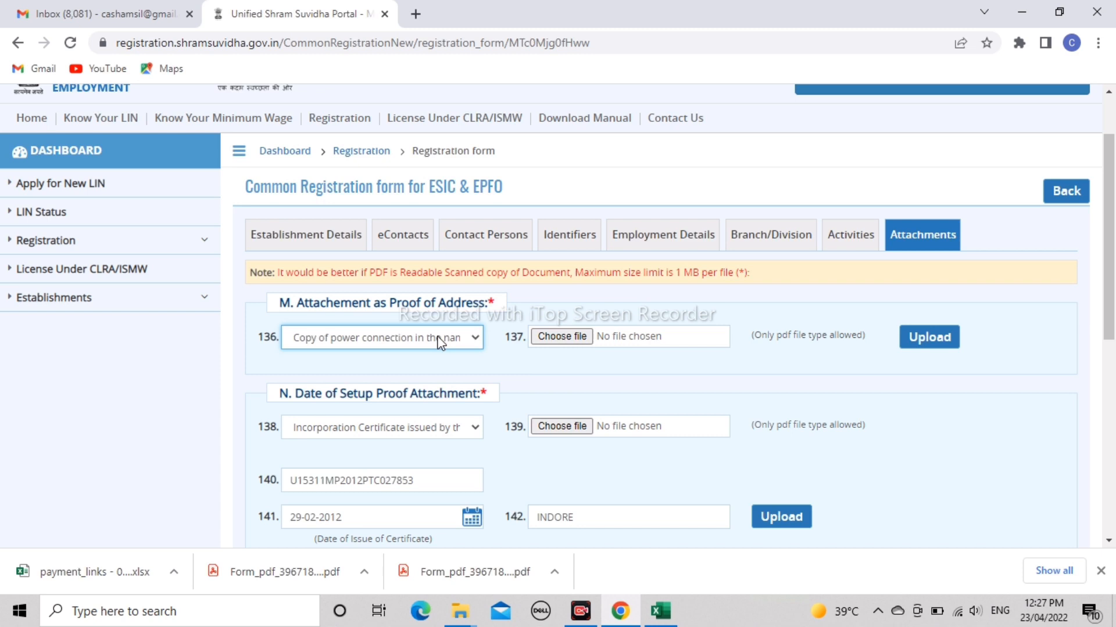
left_click(533, 363)
scroll(534, 365, "down", 2)
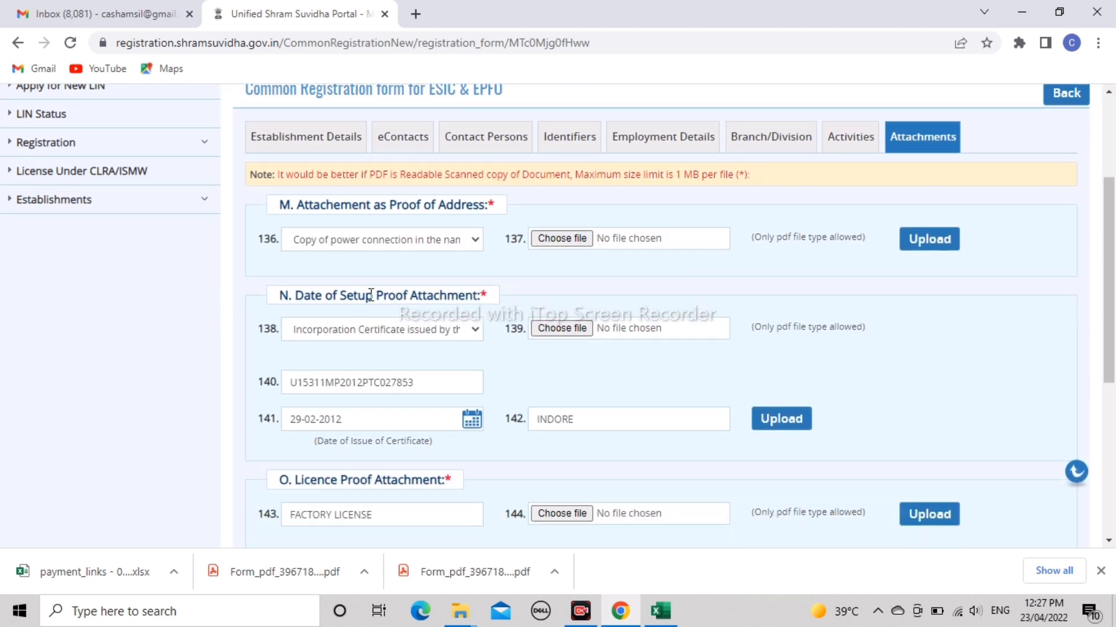
left_click(441, 329)
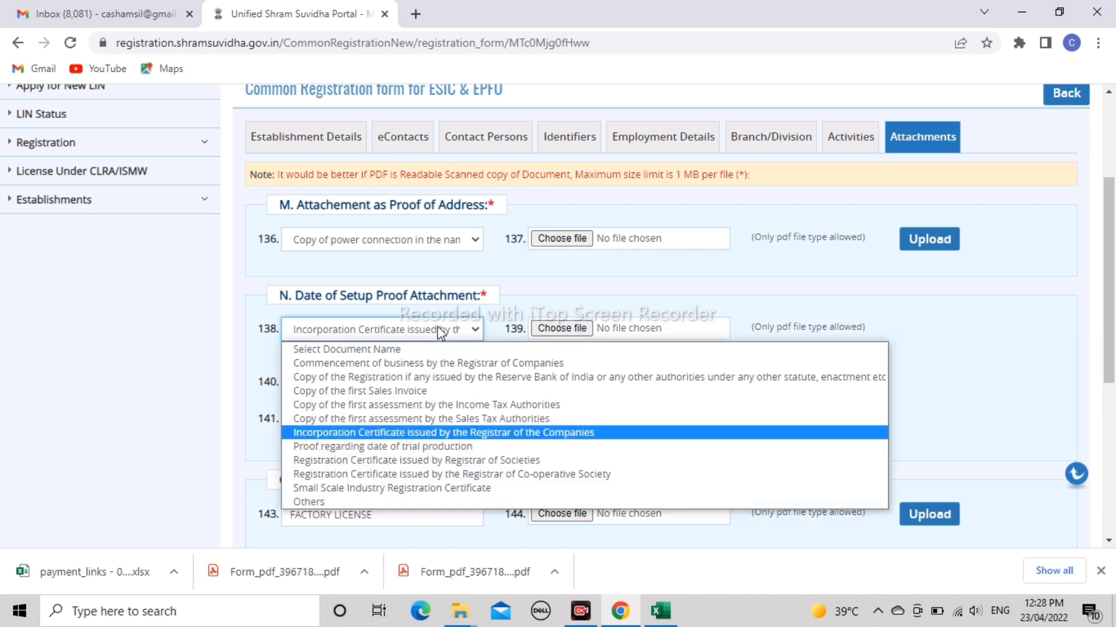
key("Down")
key("Down")
key("Down")
key("Down")
key("Down")
key("Up")
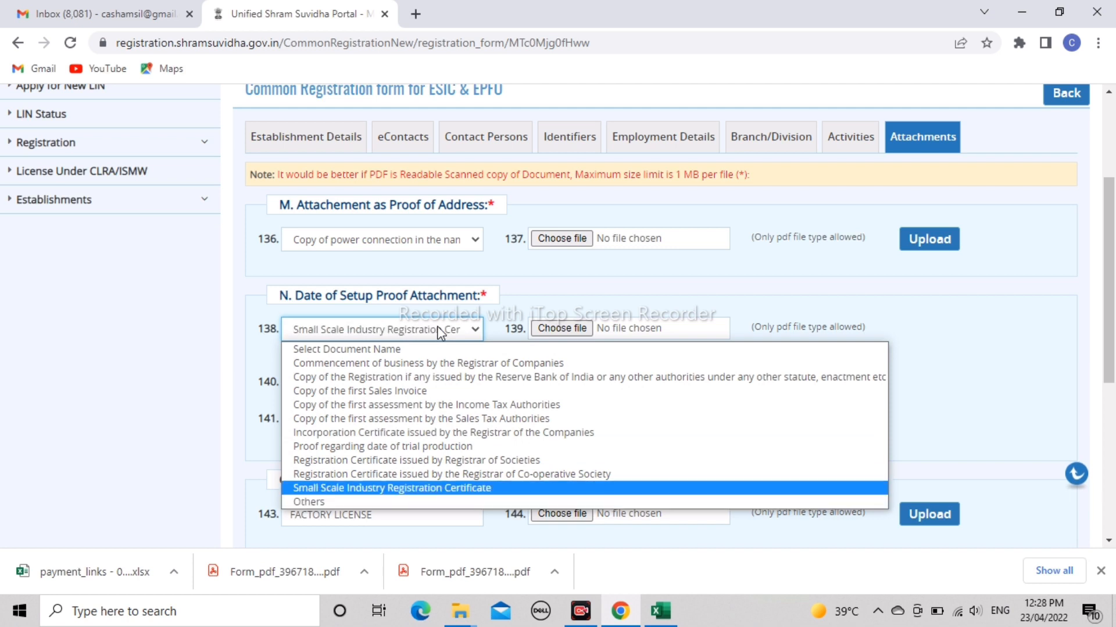
key("Up")
key("Up")
key("Up")
key("Up")
key("Return")
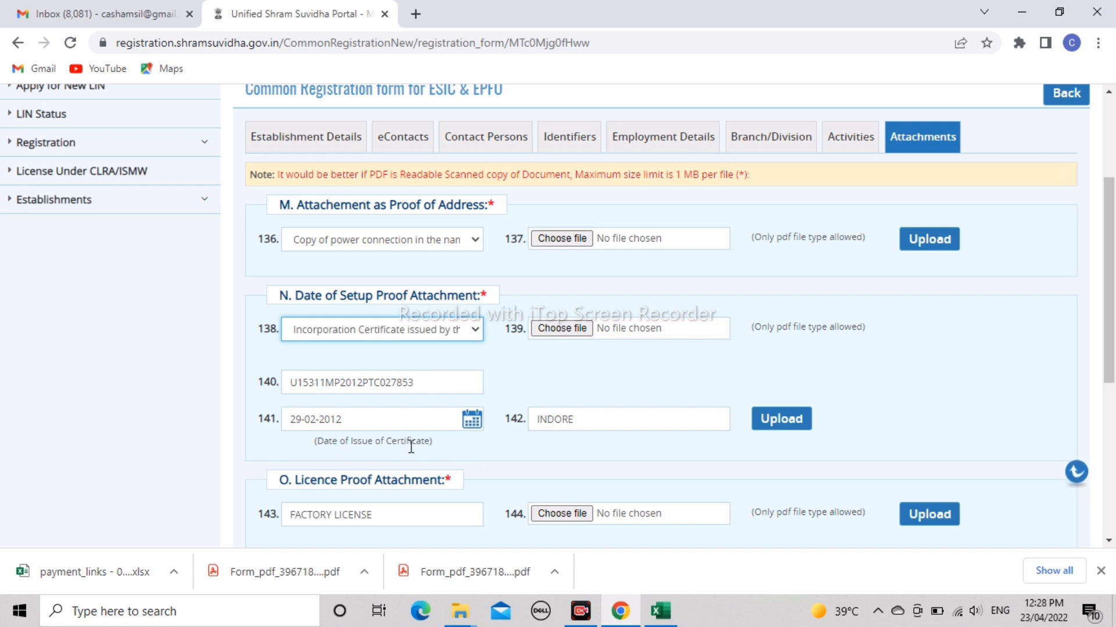
left_click(517, 464)
scroll(518, 464, "down", 2)
scroll(517, 465, "down", 2)
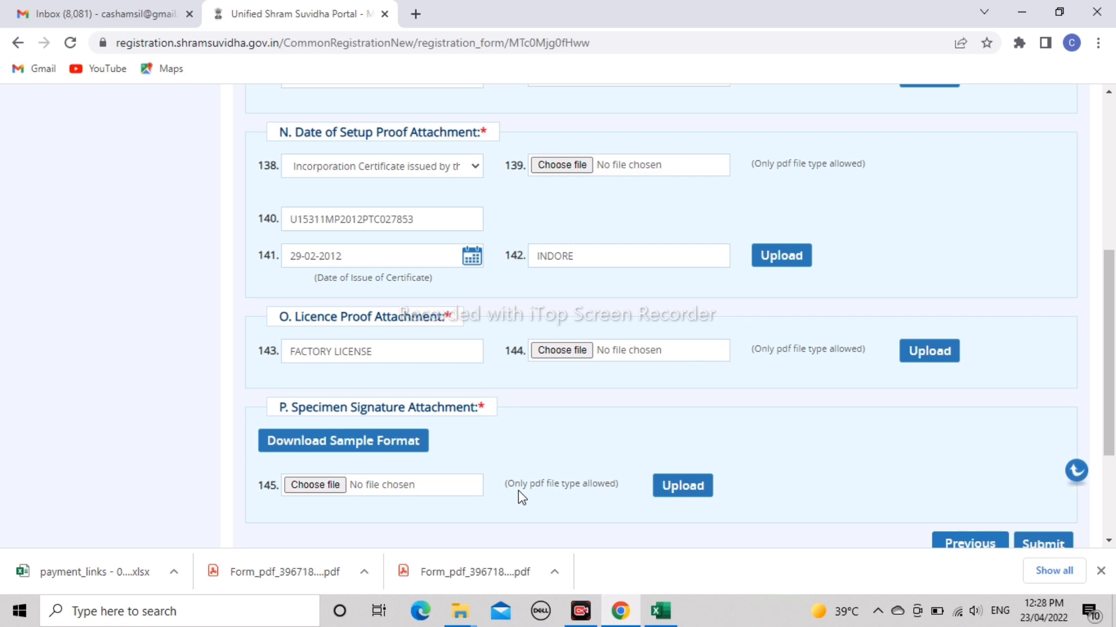
- Download and review the Specimen Signature Attachment.pdf sample, then return to the portal tab
left_click(329, 443)
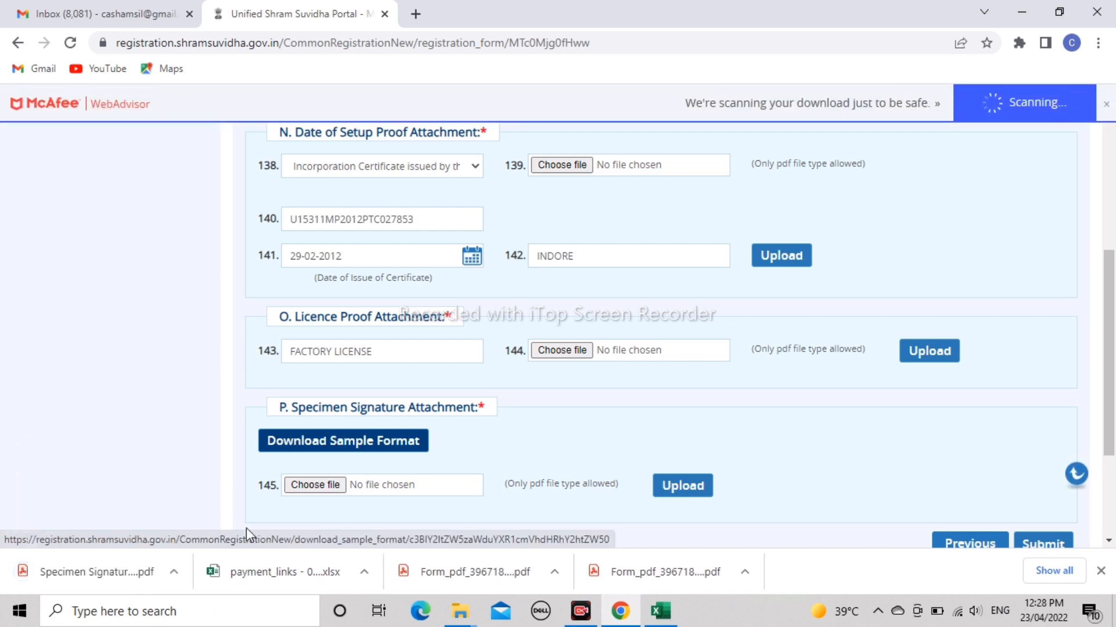
left_click(84, 582)
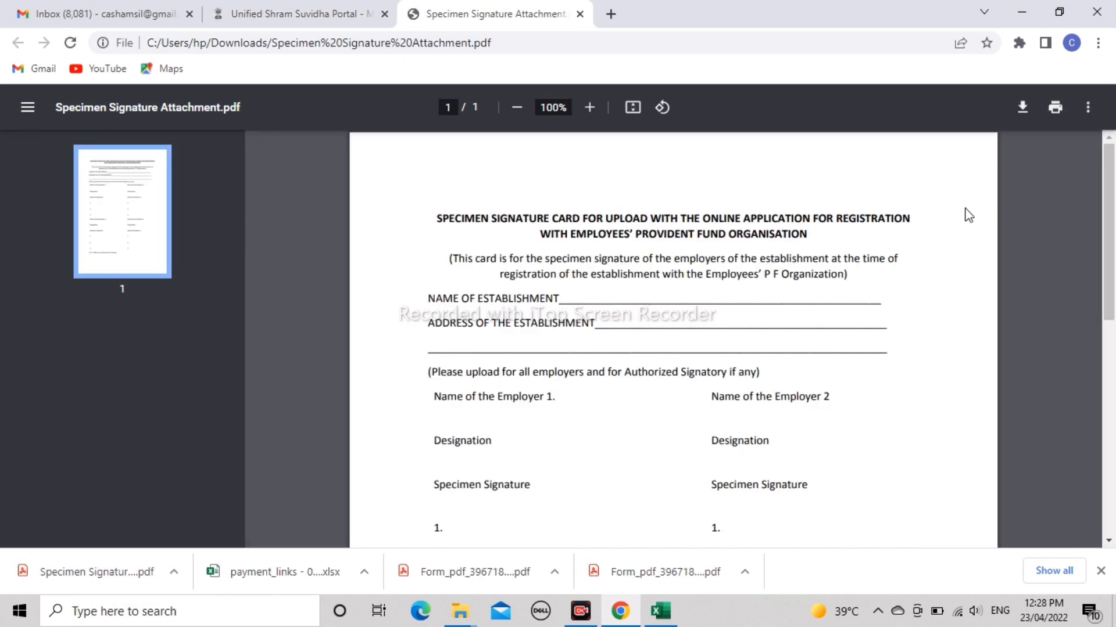
scroll(968, 221, "down", 1)
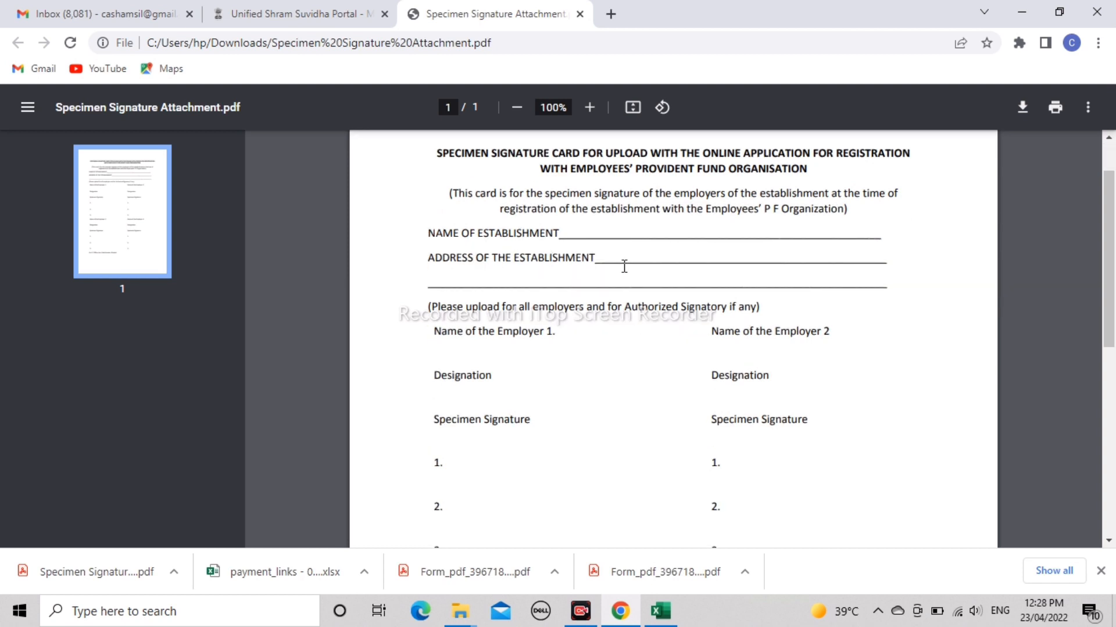
scroll(623, 263, "down", 2)
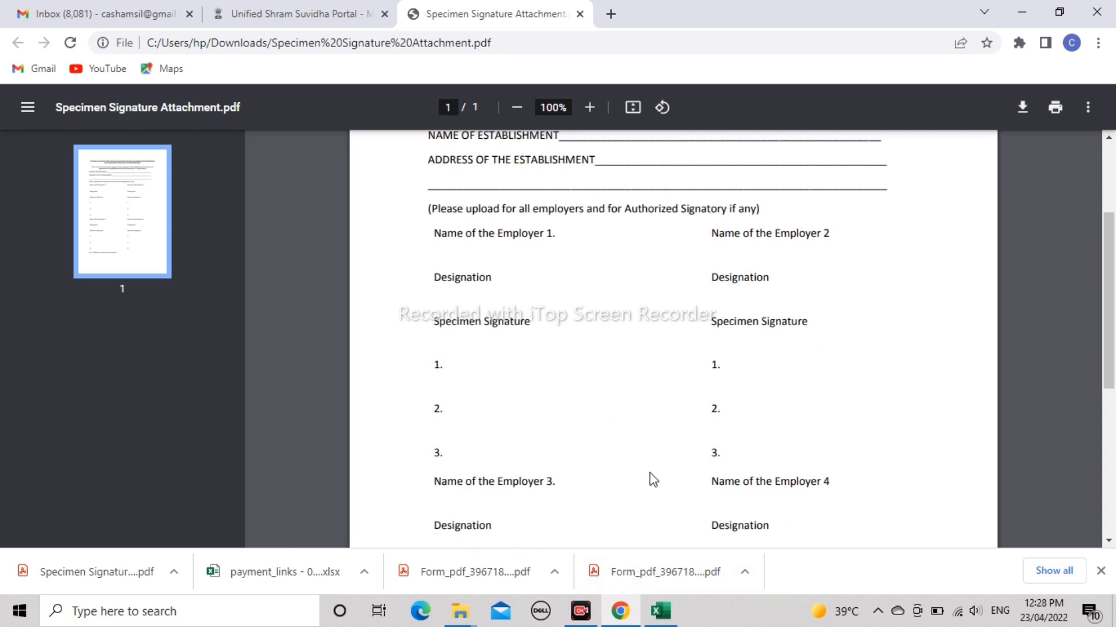
scroll(650, 473, "down", 6)
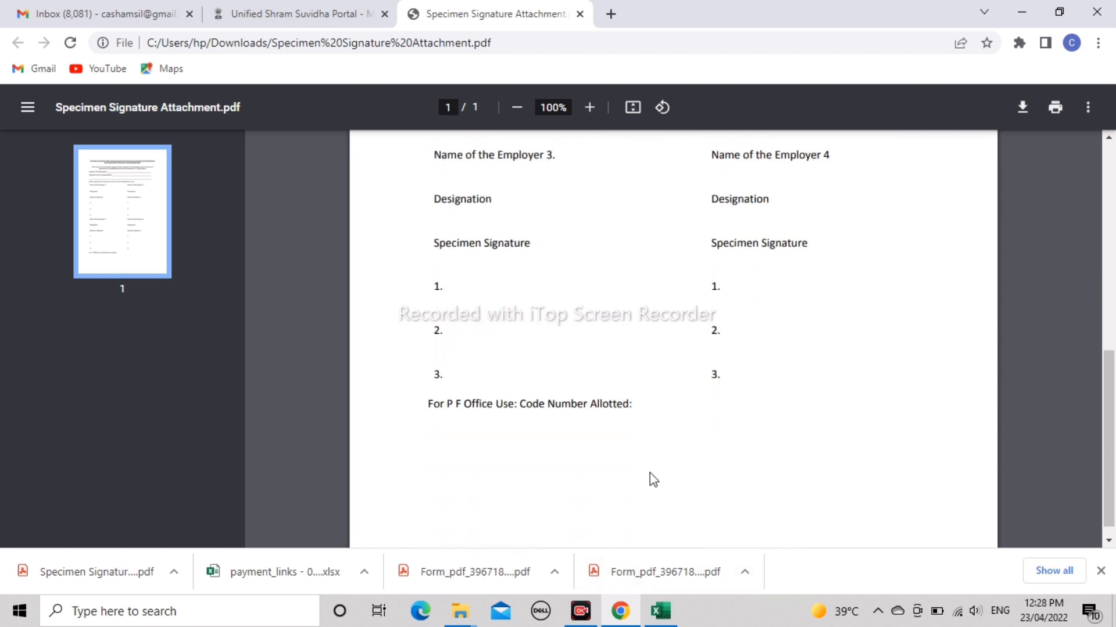
scroll(653, 480, "up", 7)
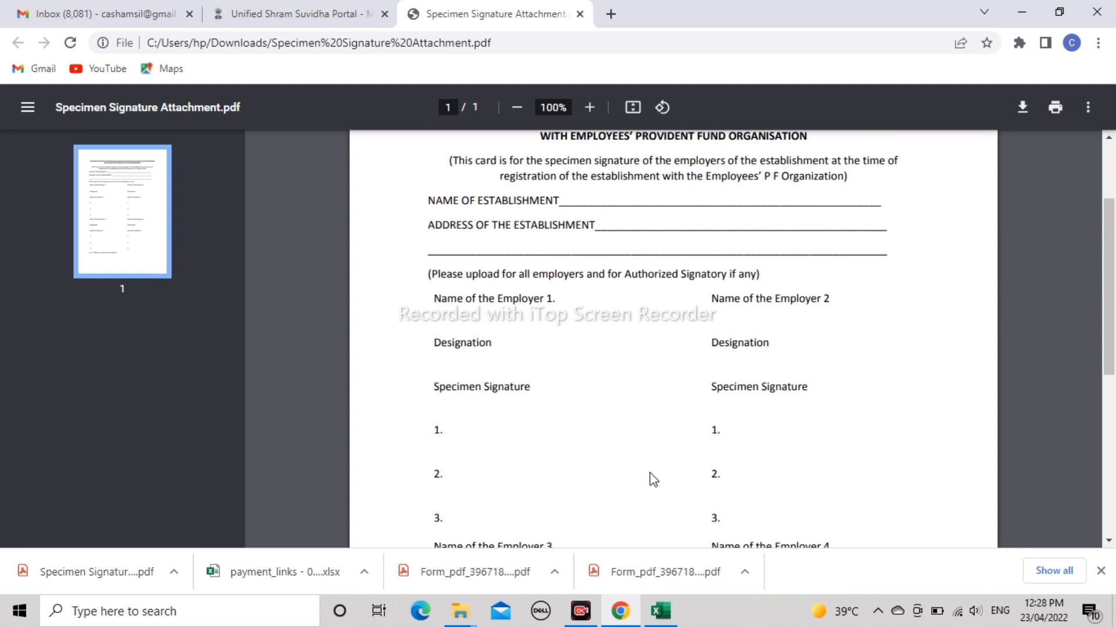
scroll(651, 479, "down", 2)
scroll(650, 478, "up", 1)
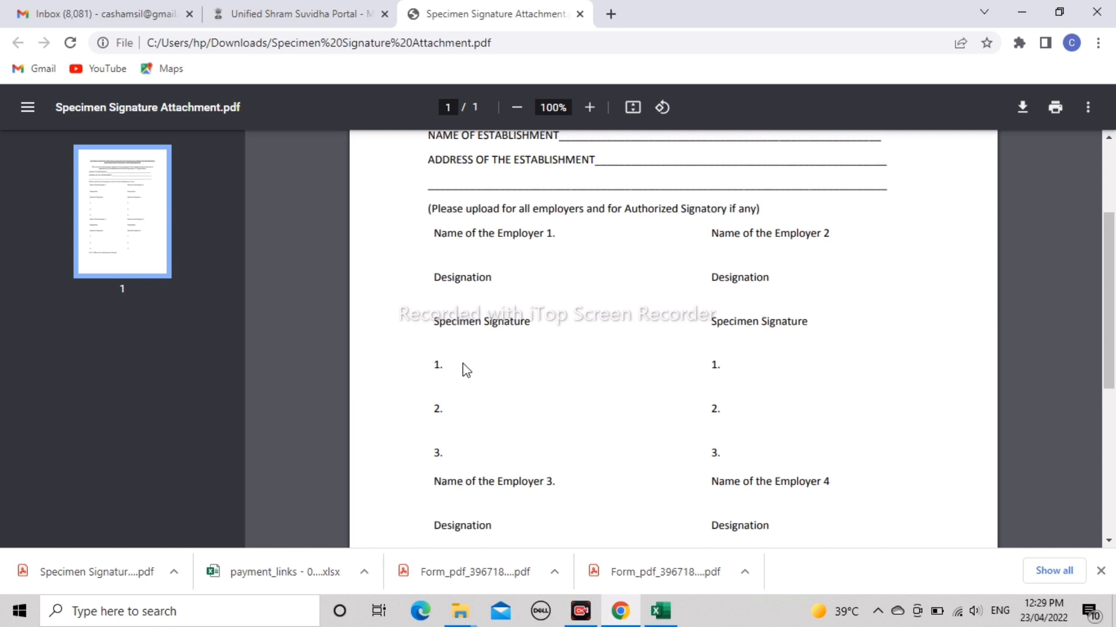
left_click(290, 7)
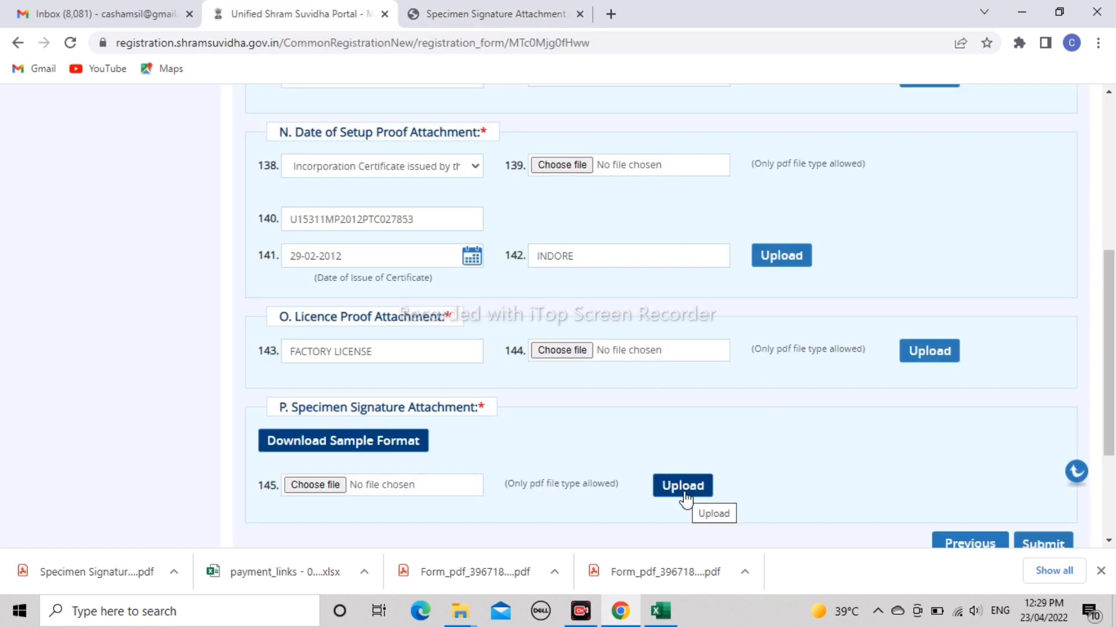
left_click_drag(1114, 400, 1115, 281)
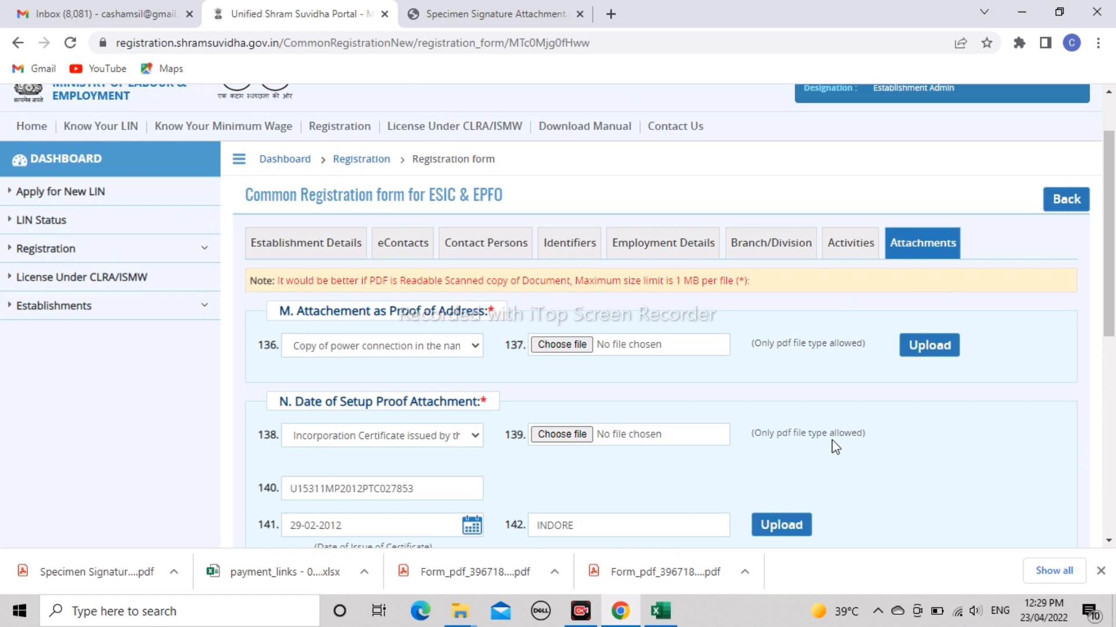
left_click_drag(1109, 243, 1113, 423)
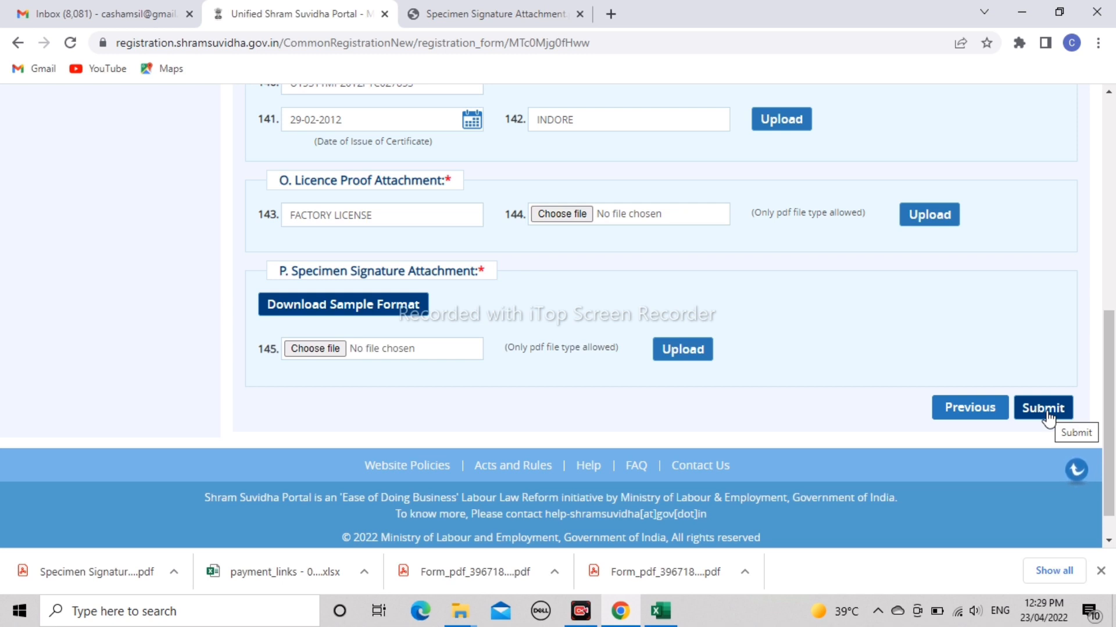
left_click_drag(1109, 378, 1113, 168)
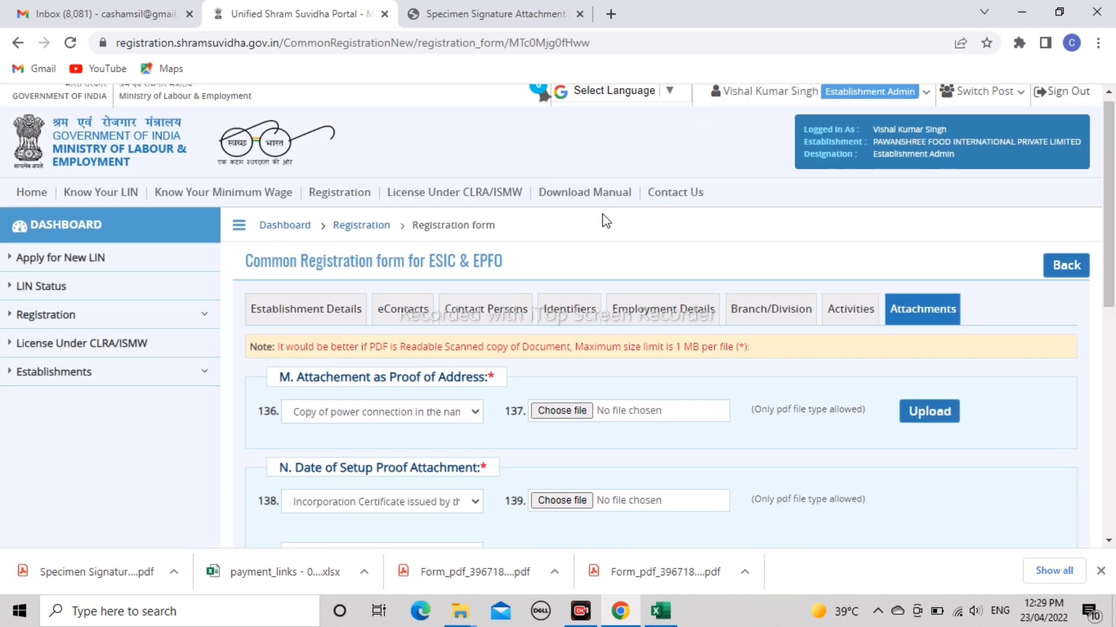